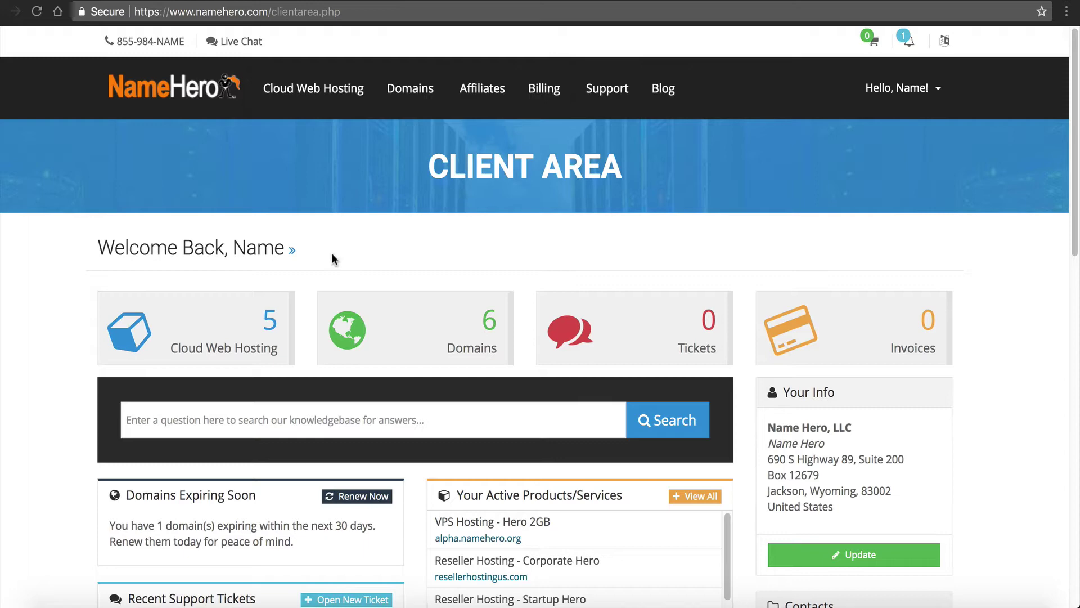
# Copy the root password from the Hero 2GB VPS product's Login Details in Cloud Web Hosting.
pyautogui.click(250, 313)
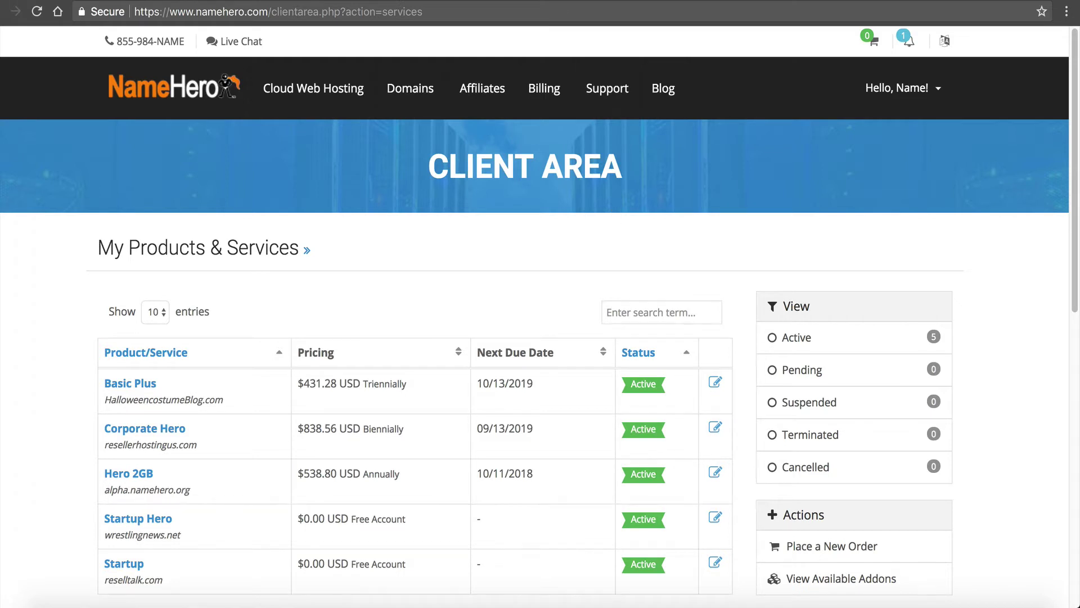
pyautogui.click(132, 479)
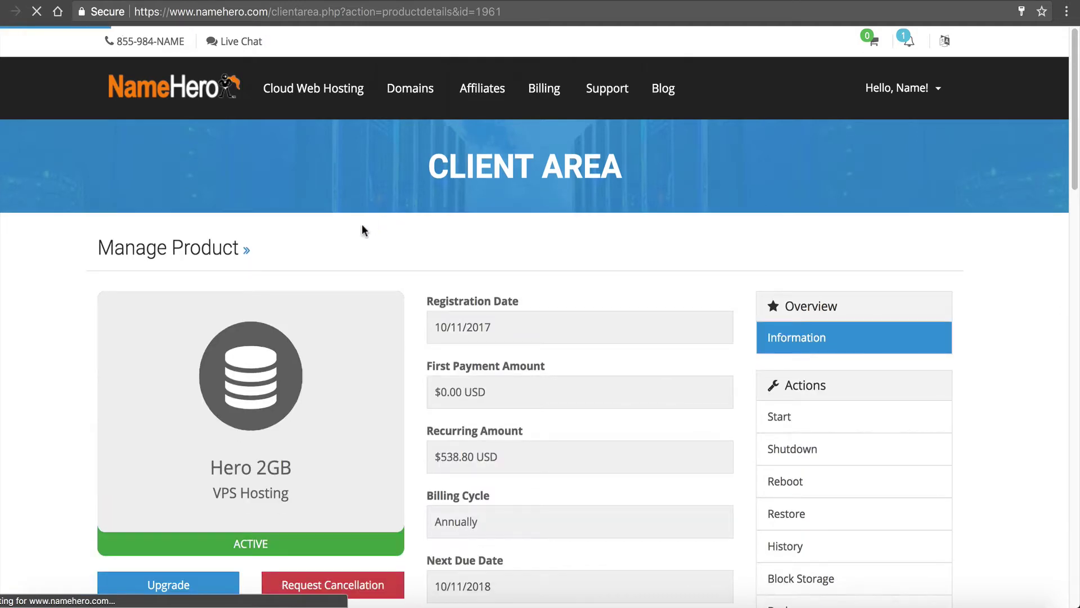
pyautogui.scroll(-6, 174, 441)
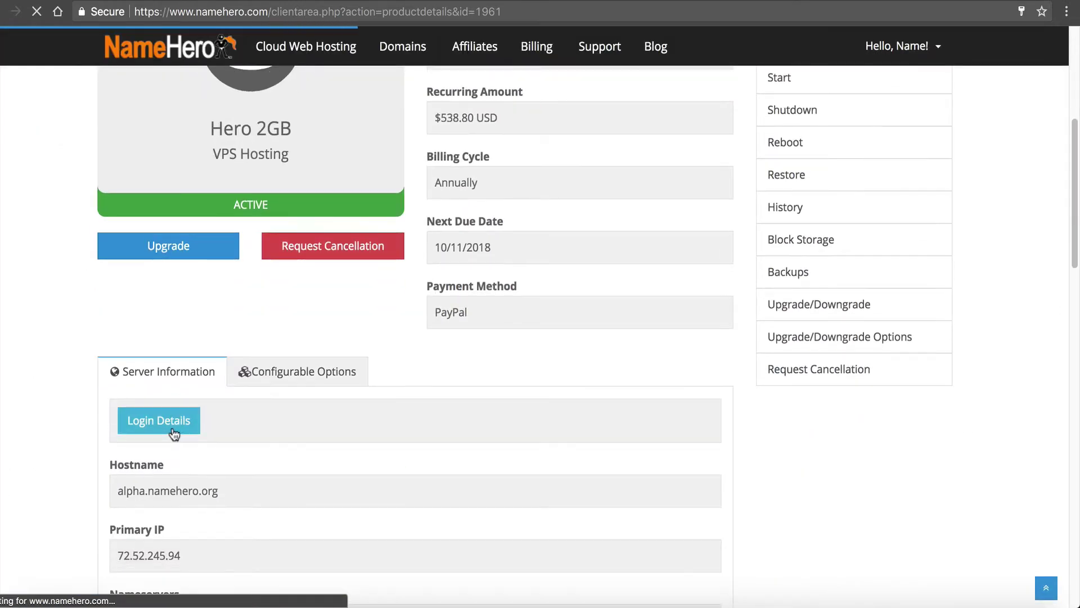
pyautogui.click(174, 433)
pyautogui.moveTo(632, 137); pyautogui.dragTo(534, 140)
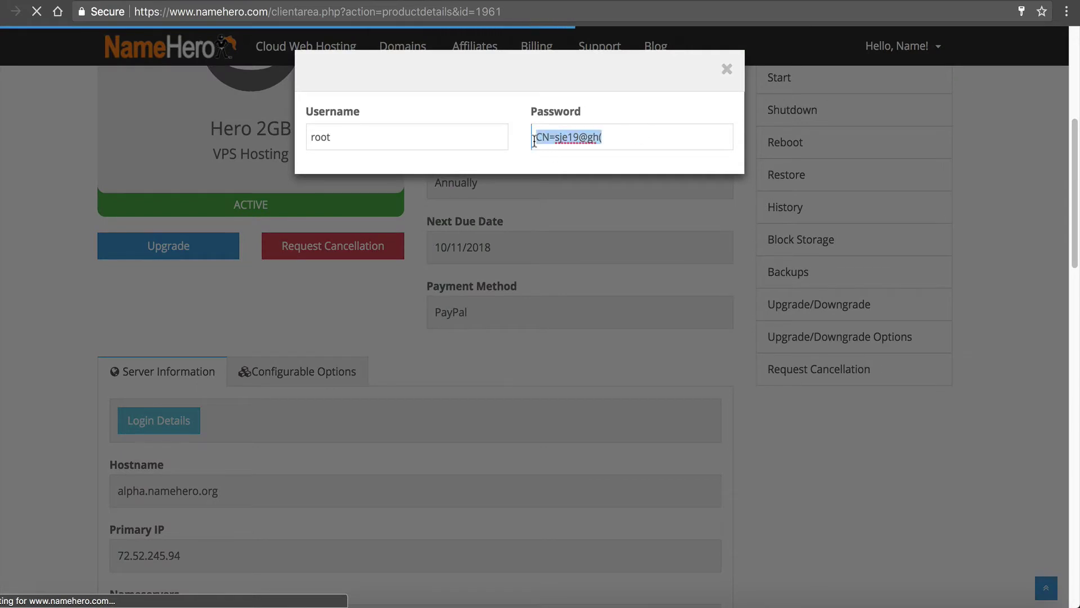
pyautogui.rightClick(534, 140)
pyautogui.click(567, 225)
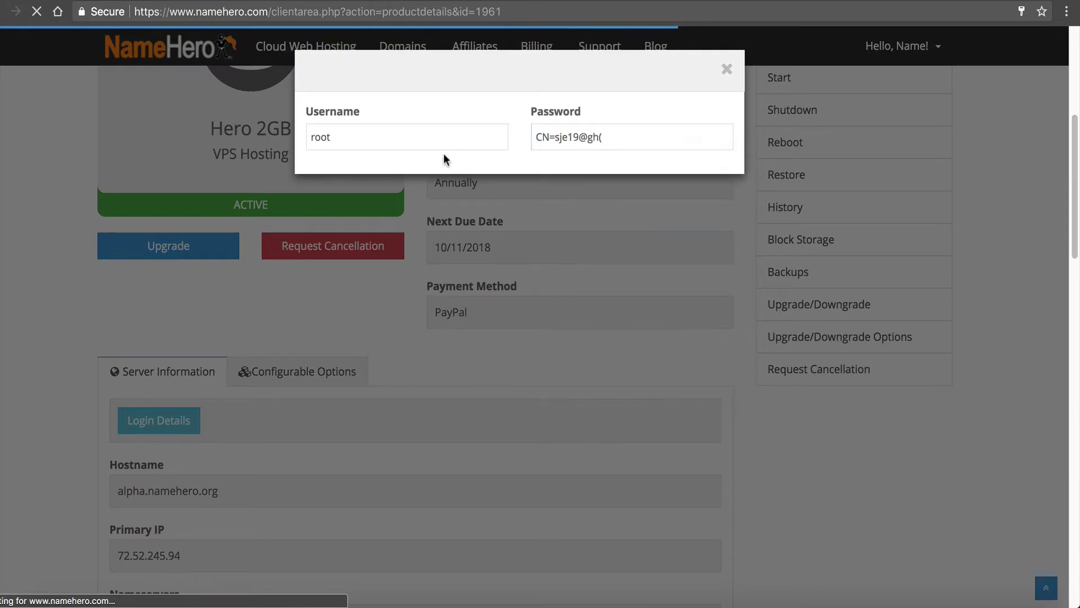
# Proceed past the 72.52.245.94 certificate warning and log into WHM as root with the pasted password.
pyautogui.click(726, 69)
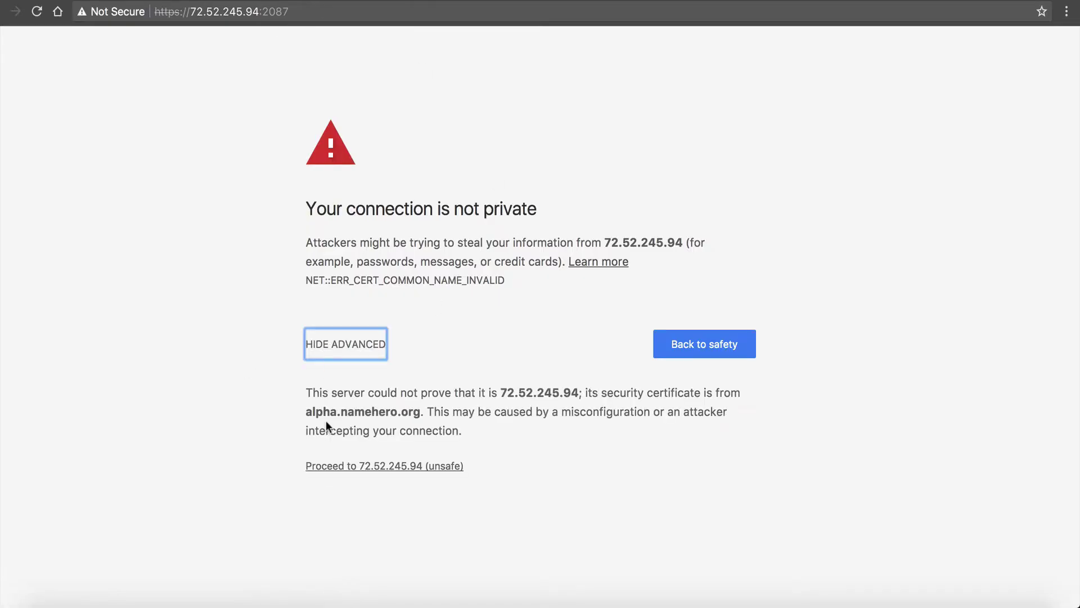
pyautogui.click(329, 467)
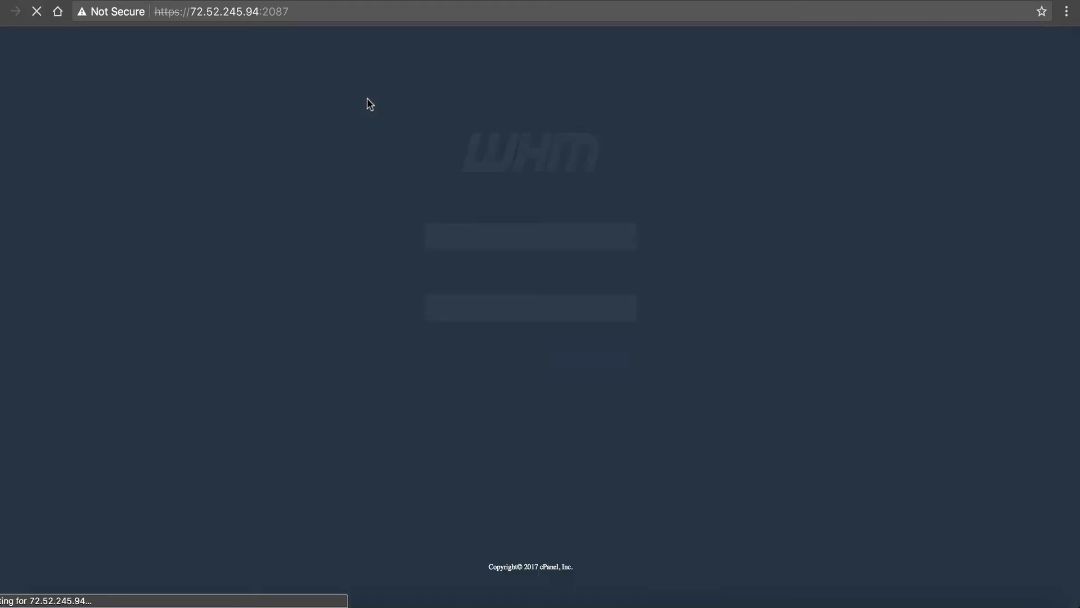
pyautogui.click(560, 241)
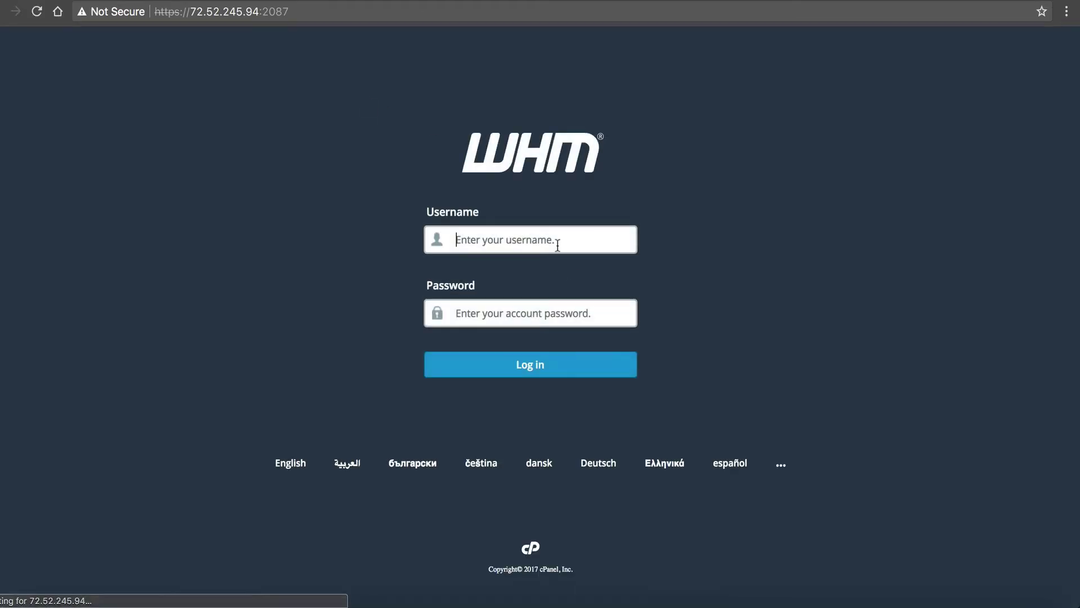
pyautogui.write('root')
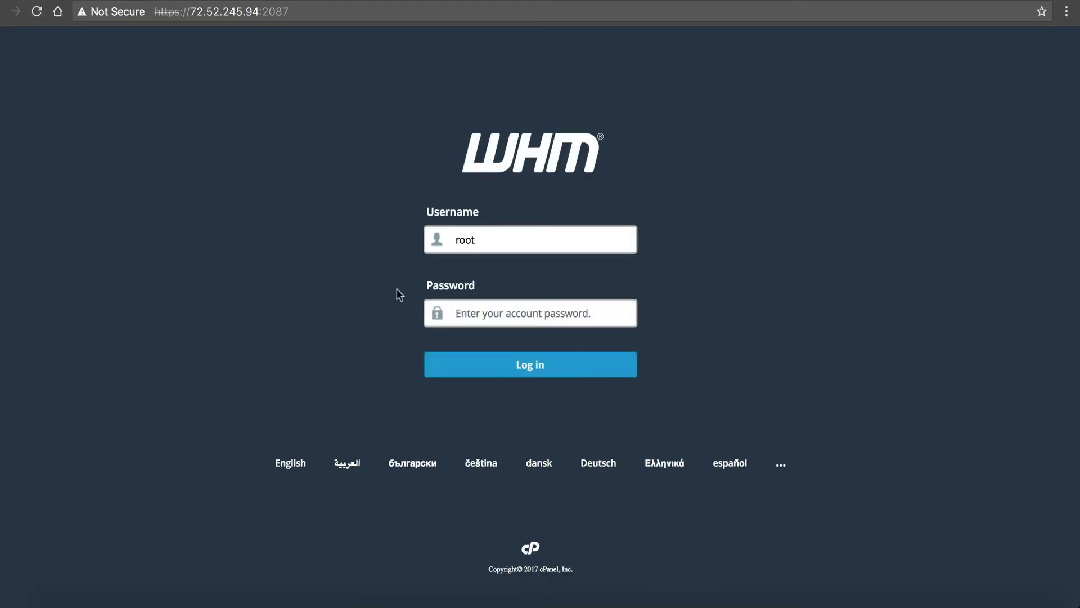
pyautogui.rightClick(498, 309)
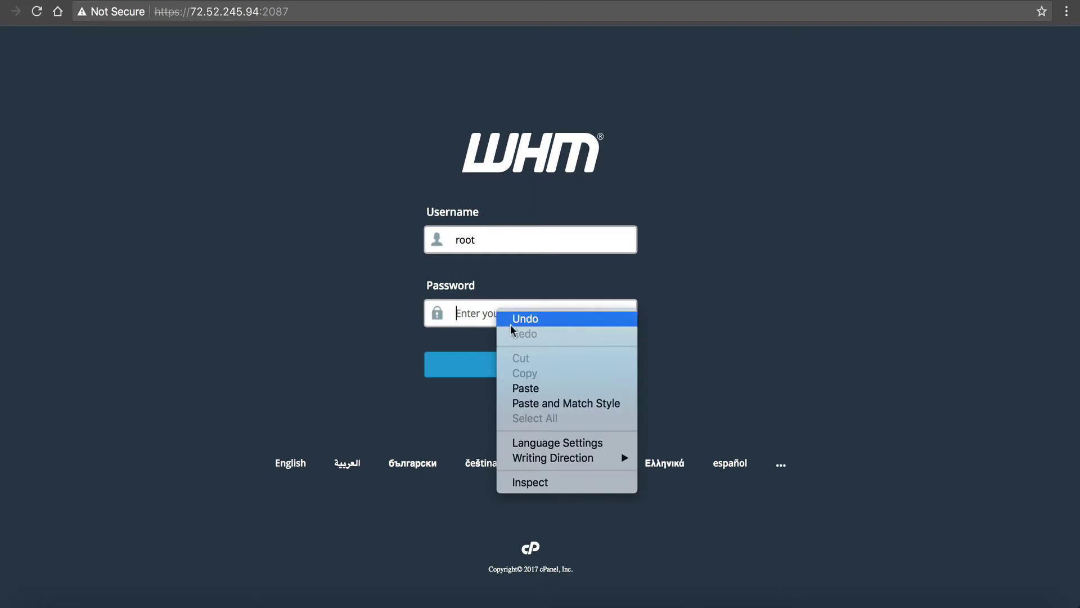
pyautogui.click(500, 387)
pyautogui.click(500, 365)
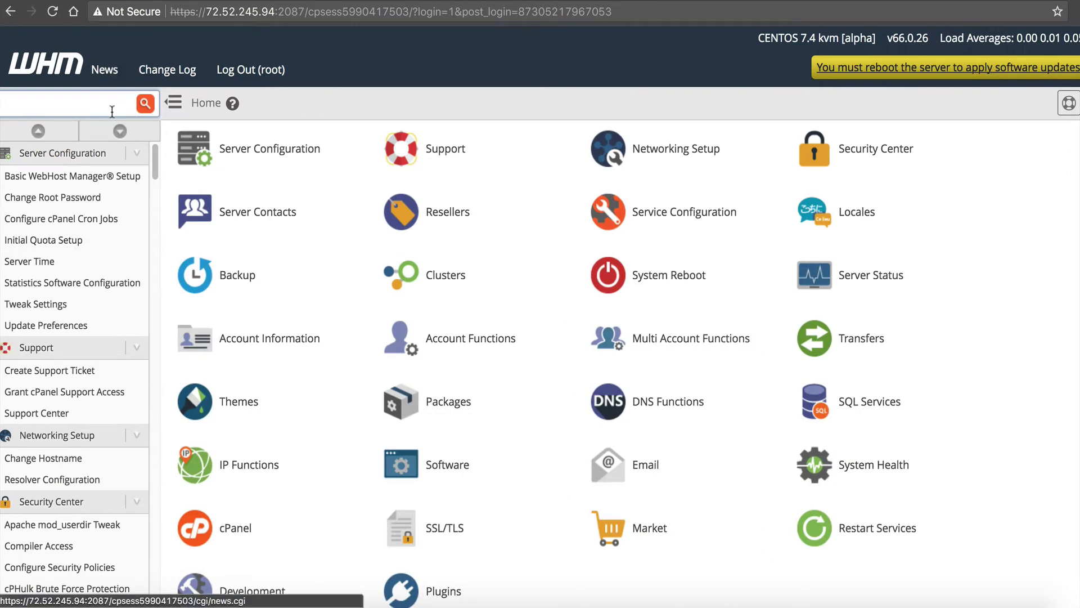
# Search WHM functions for 'list' and open List Accounts.
pyautogui.click(138, 91)
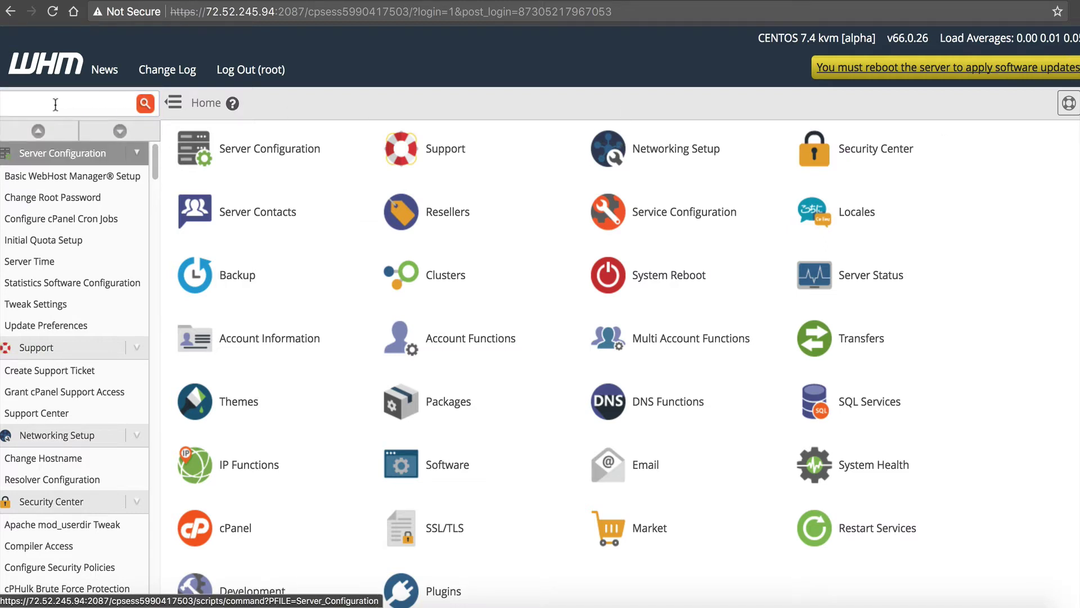
pyautogui.write('list')
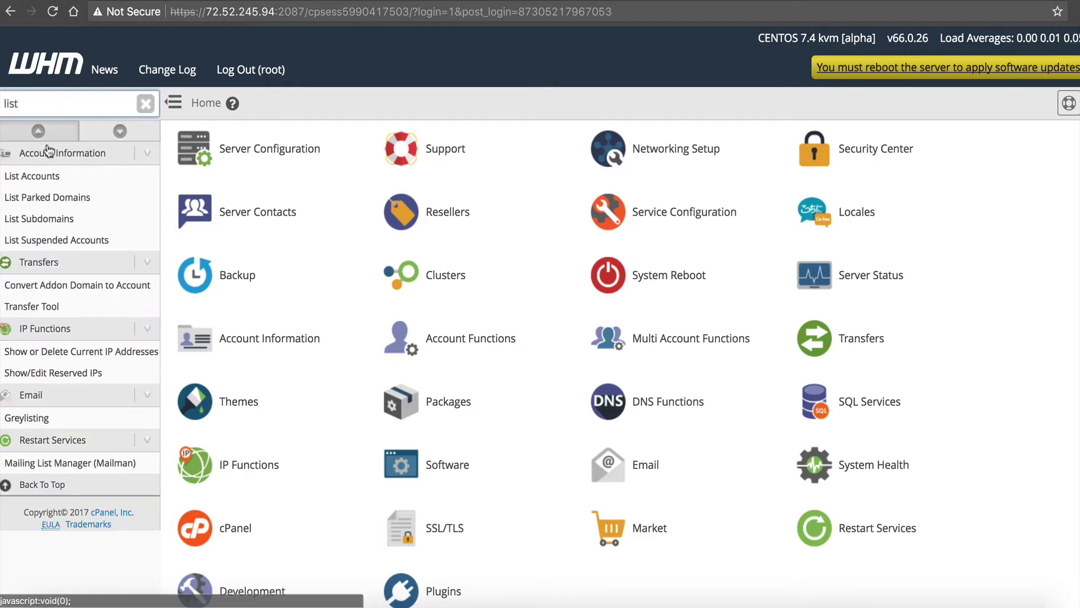
pyautogui.click(34, 176)
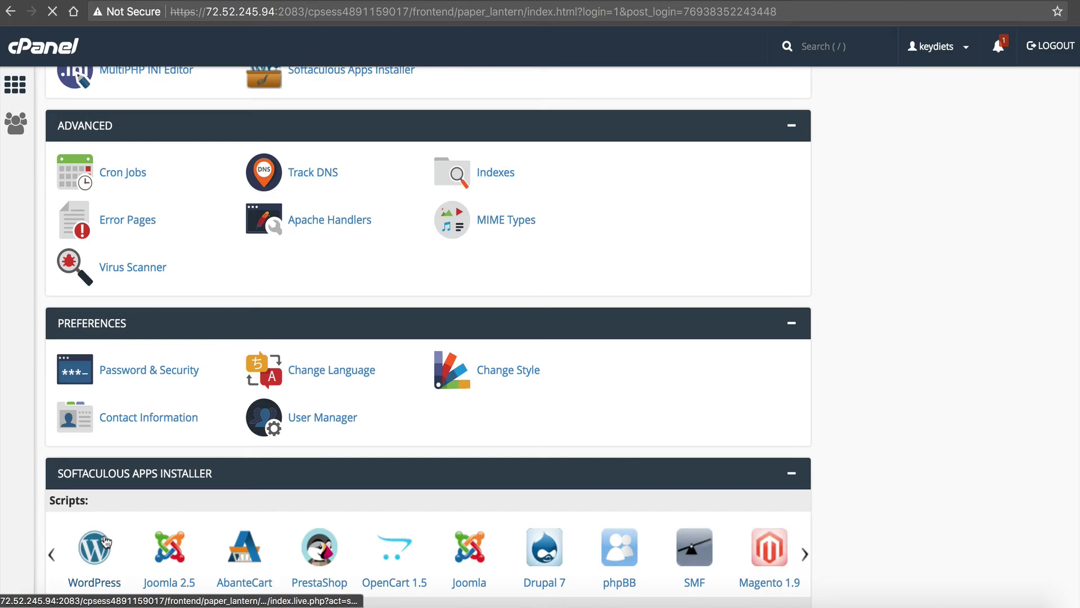
pyautogui.click(106, 543)
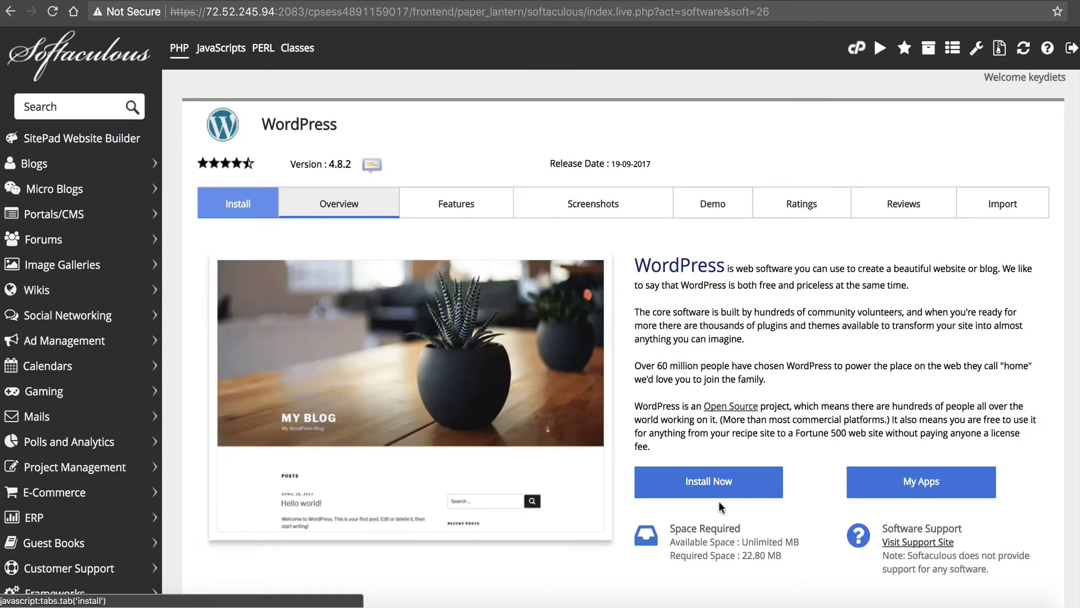
pyautogui.click(711, 485)
pyautogui.click(603, 320)
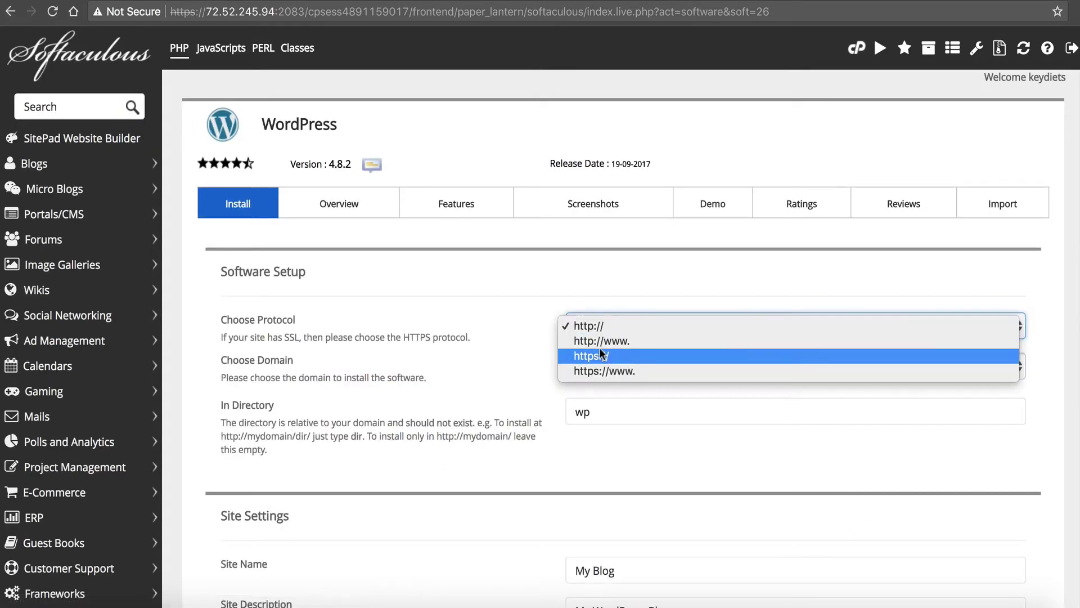
pyautogui.click(605, 341)
pyautogui.click(585, 409)
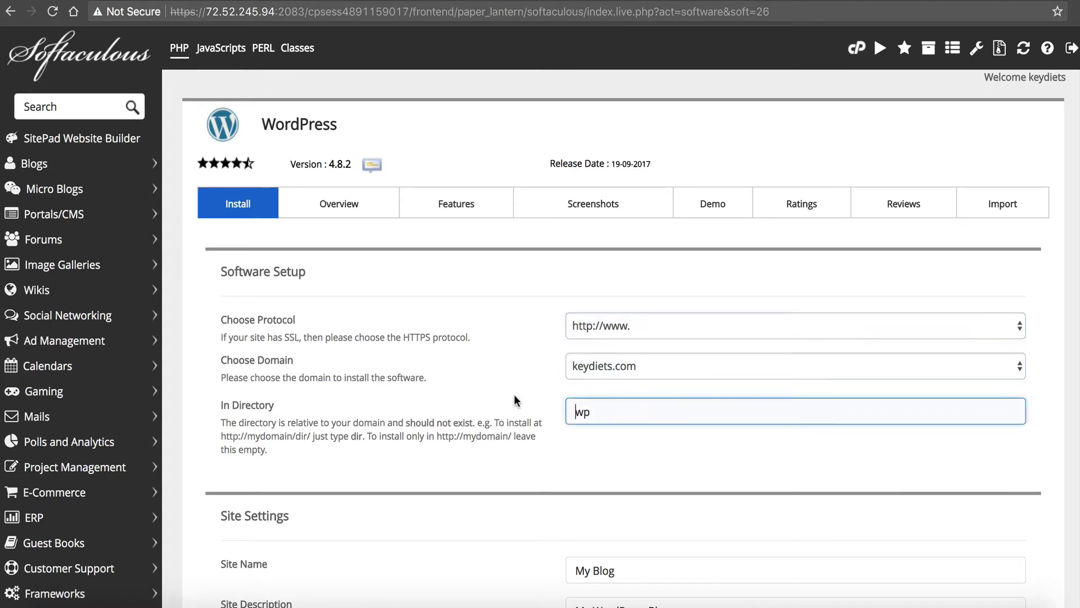
pyautogui.press('BackSpace')
pyautogui.press('BackSpace')
pyautogui.scroll(-10, 532, 407)
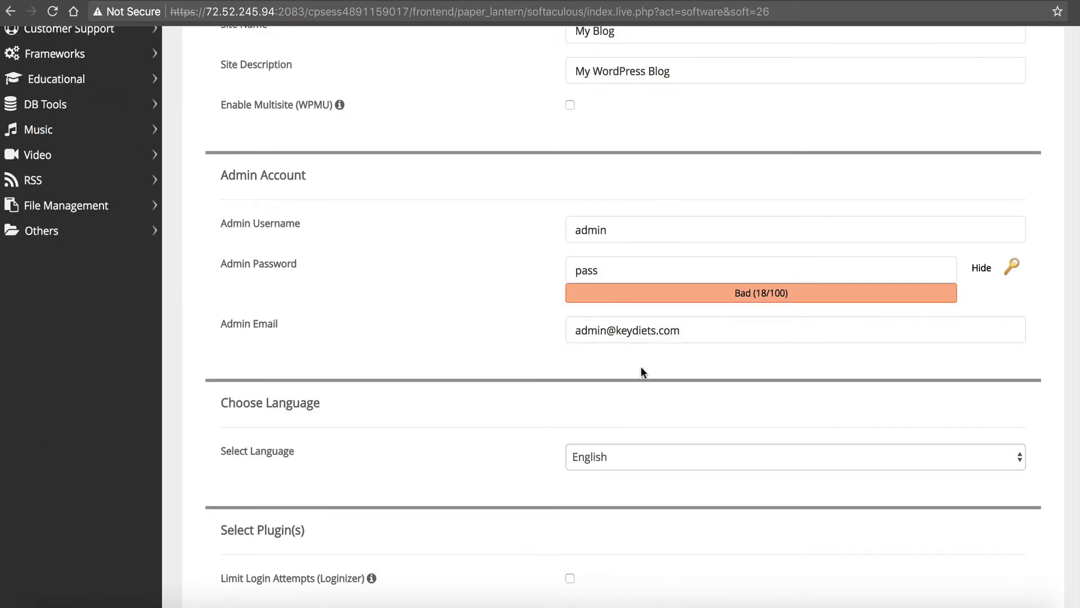
pyautogui.scroll(-12, 640, 366)
pyautogui.click(614, 450)
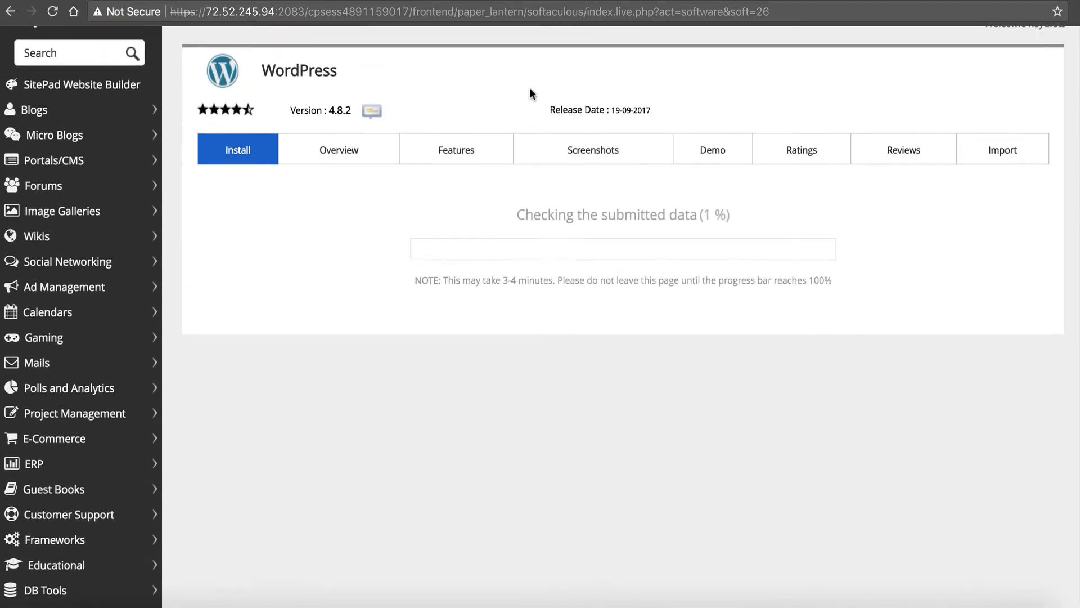
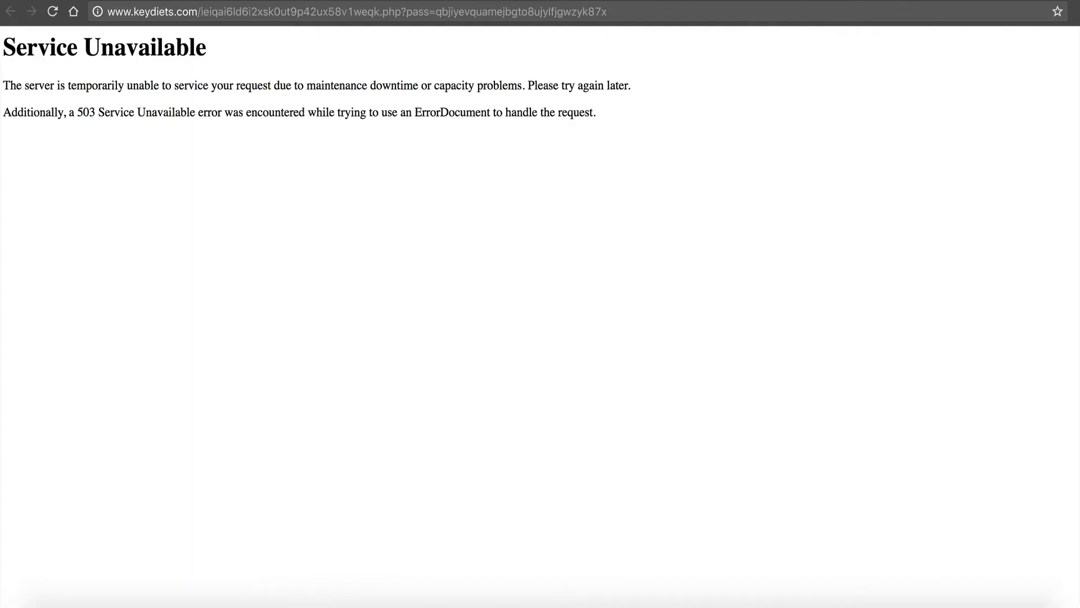
pyautogui.press('super+w')
pyautogui.click(197, 11)
pyautogui.hotkey('shift', 'End')
pyautogui.press('BackSpace')
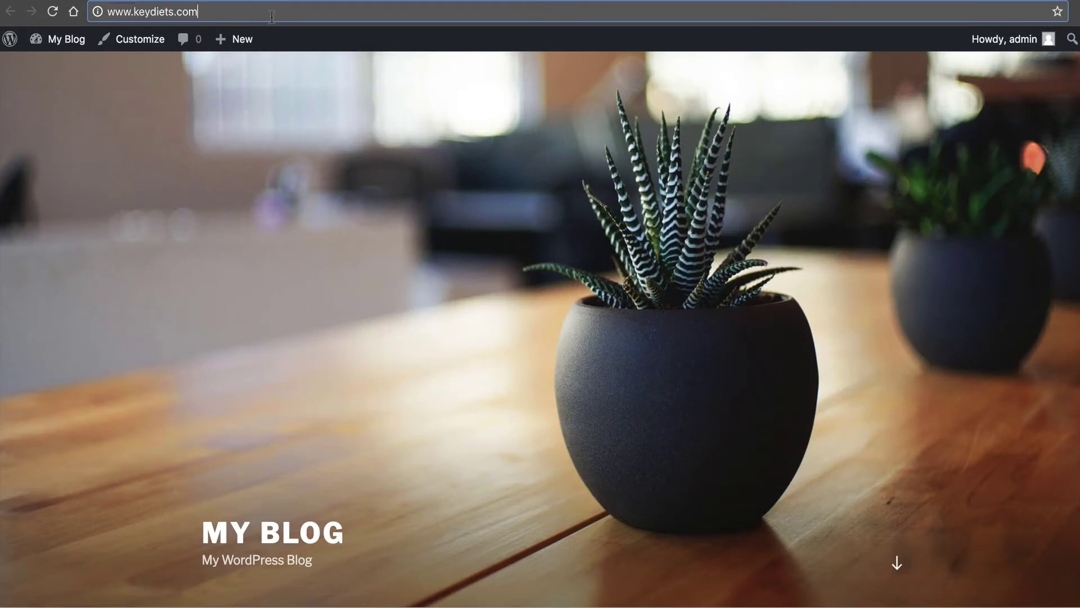
pyautogui.click(336, 290)
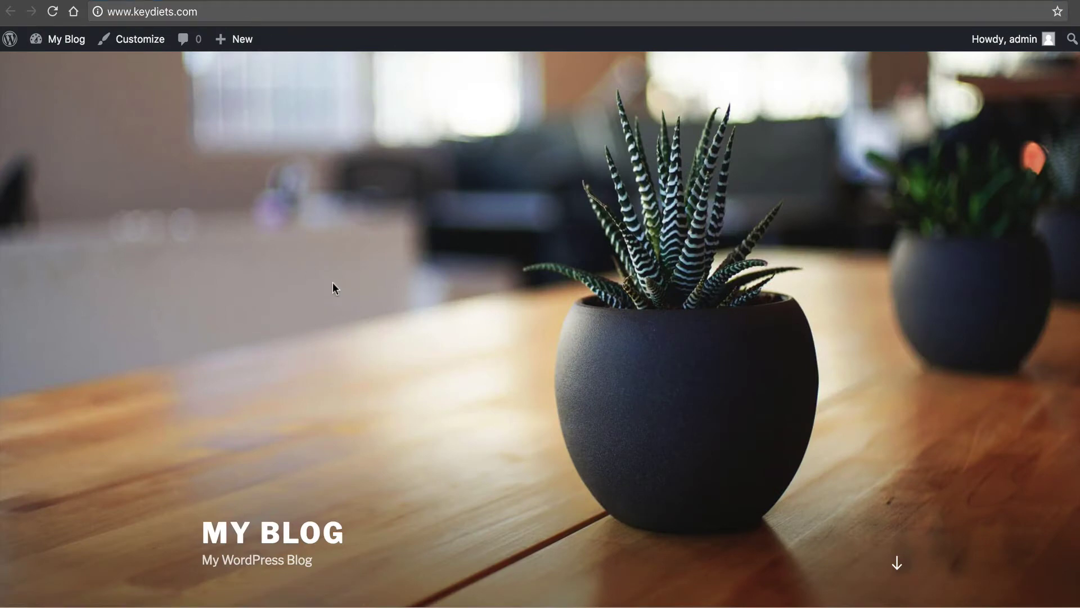
pyautogui.scroll(-15, 360, 227)
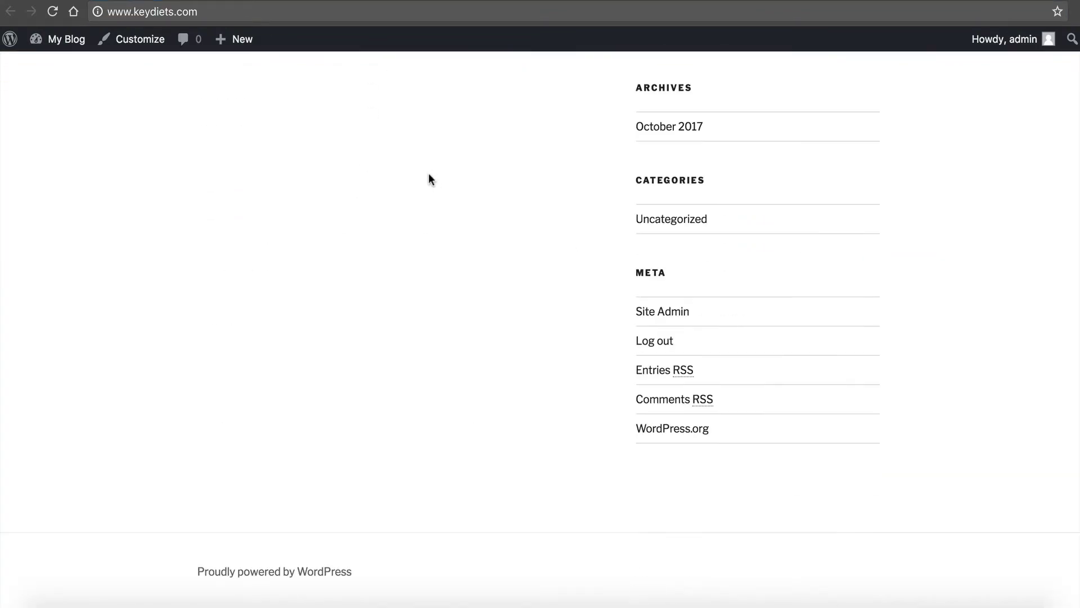
pyautogui.scroll(1, 427, 173)
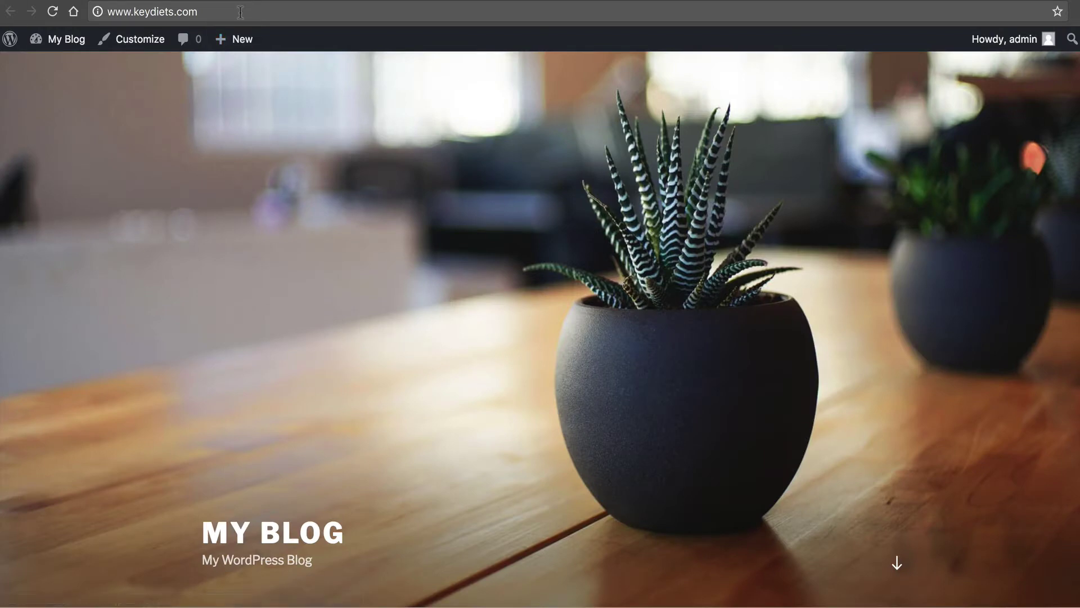
pyautogui.click(240, 12)
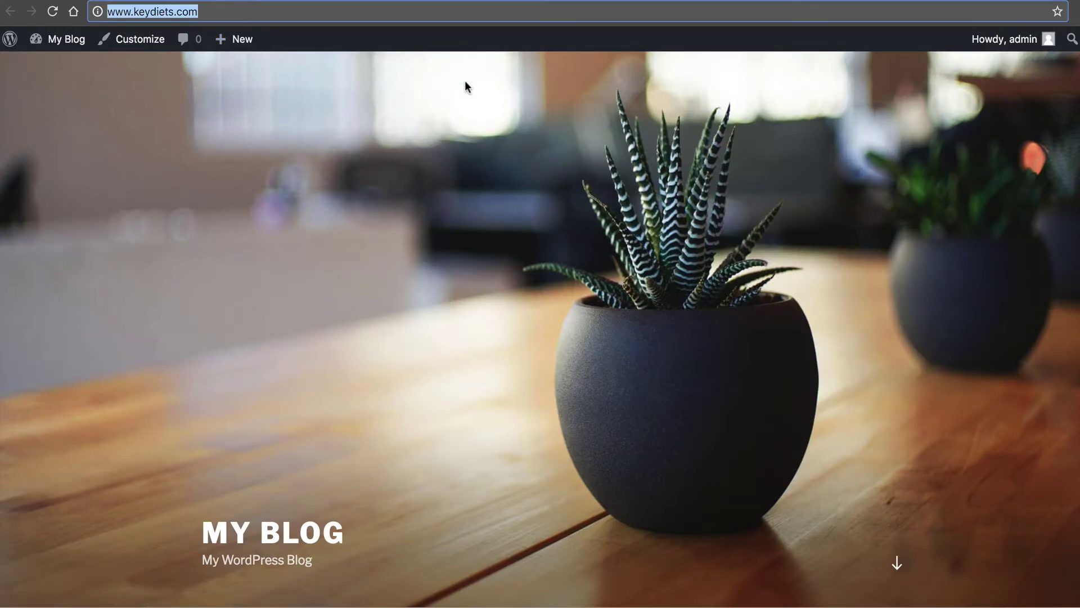
pyautogui.click(287, 2)
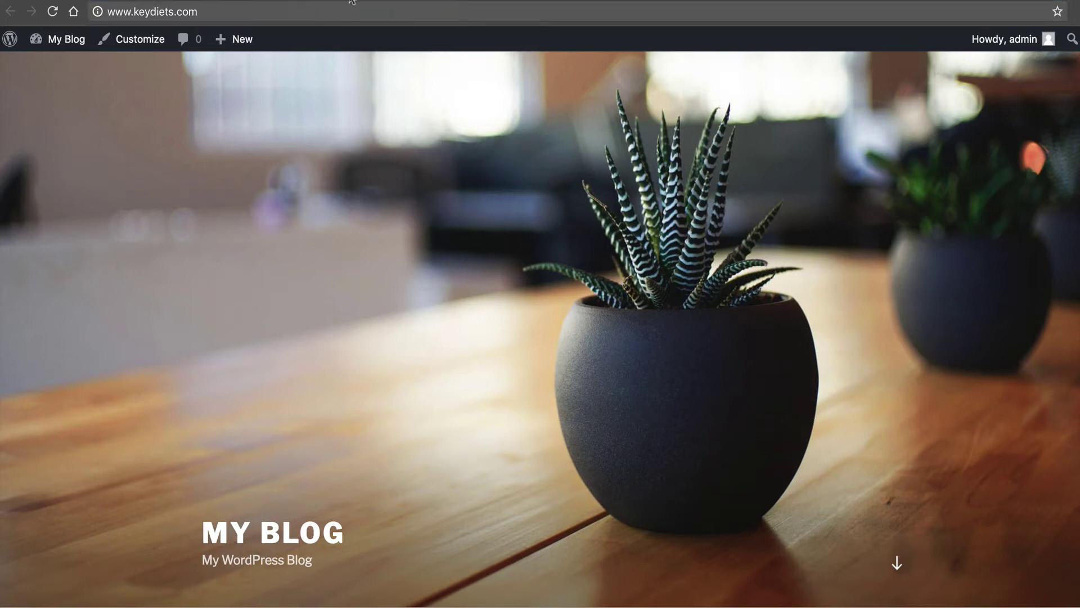
pyautogui.click(203, 11)
pyautogui.rightClick(203, 10)
pyautogui.click(246, 35)
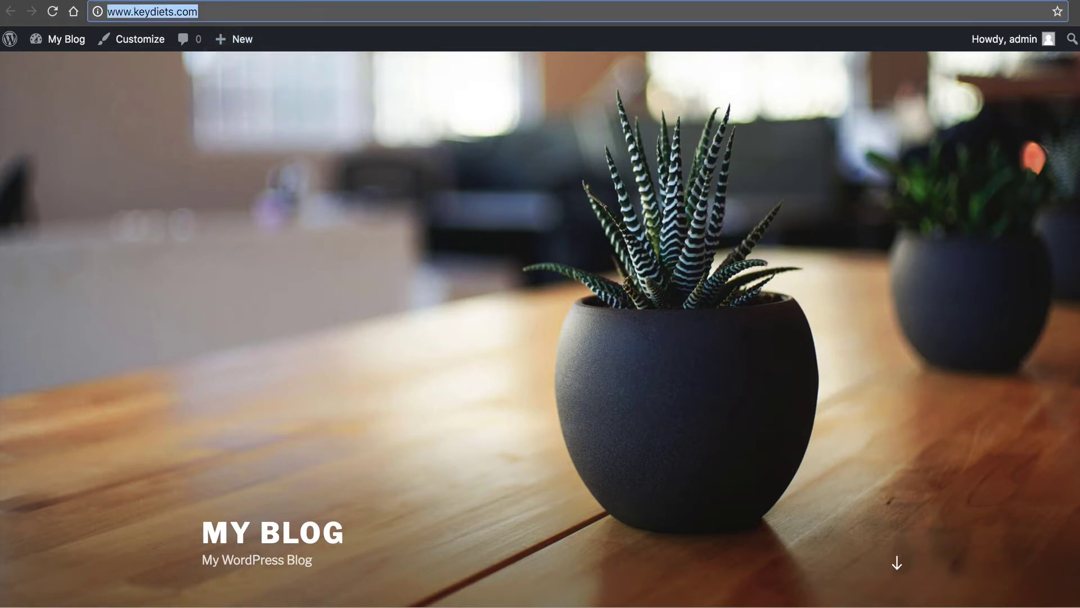
pyautogui.click(346, 1)
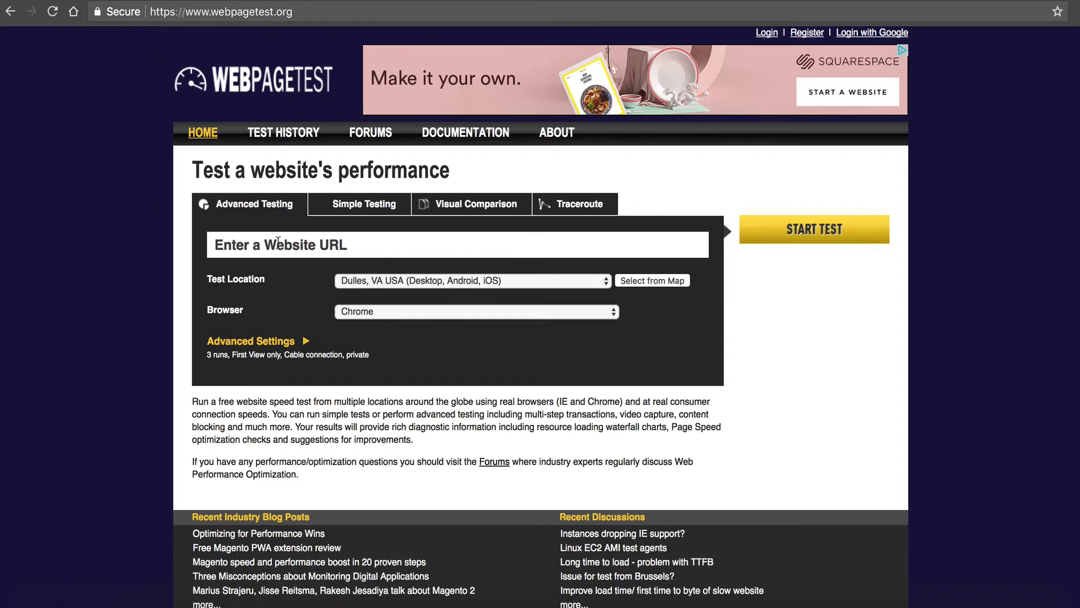
pyautogui.click(258, 241)
pyautogui.rightClick(258, 242)
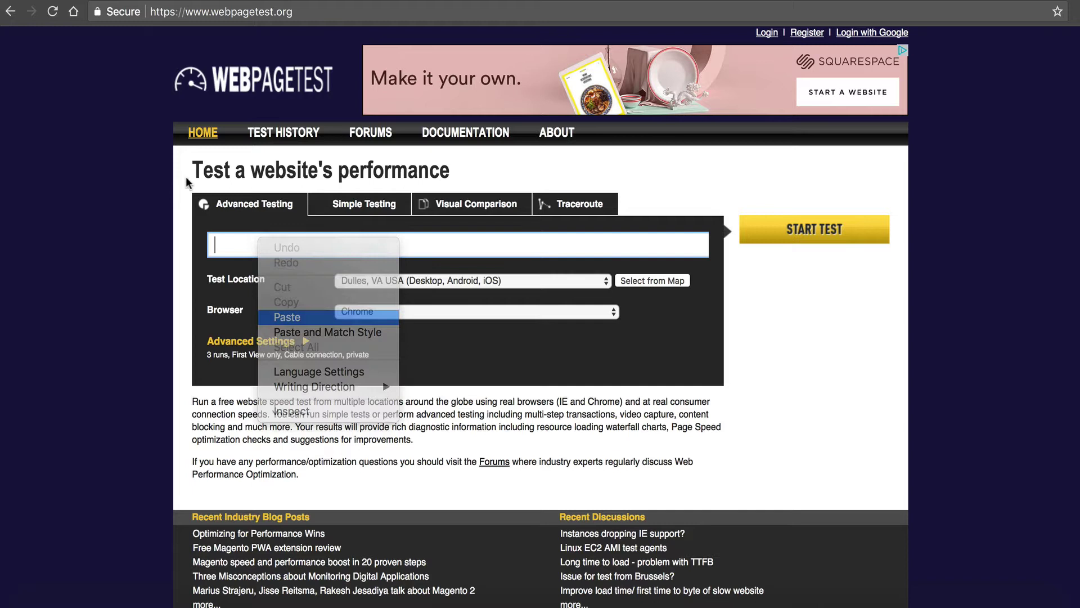
pyautogui.click(283, 314)
pyautogui.moveTo(376, 243); pyautogui.dragTo(217, 244)
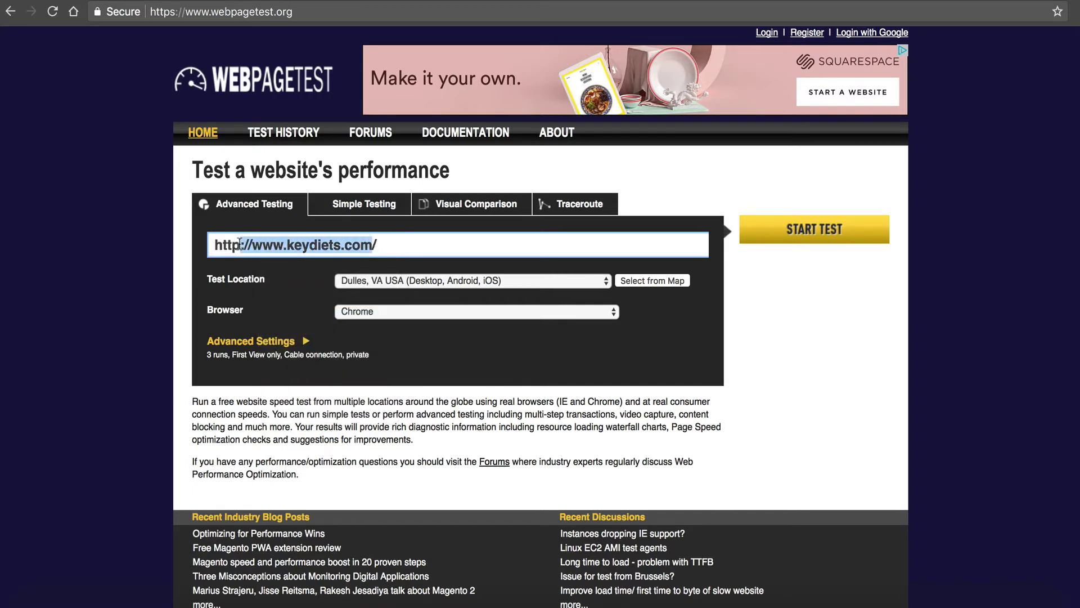
pyautogui.click(380, 243)
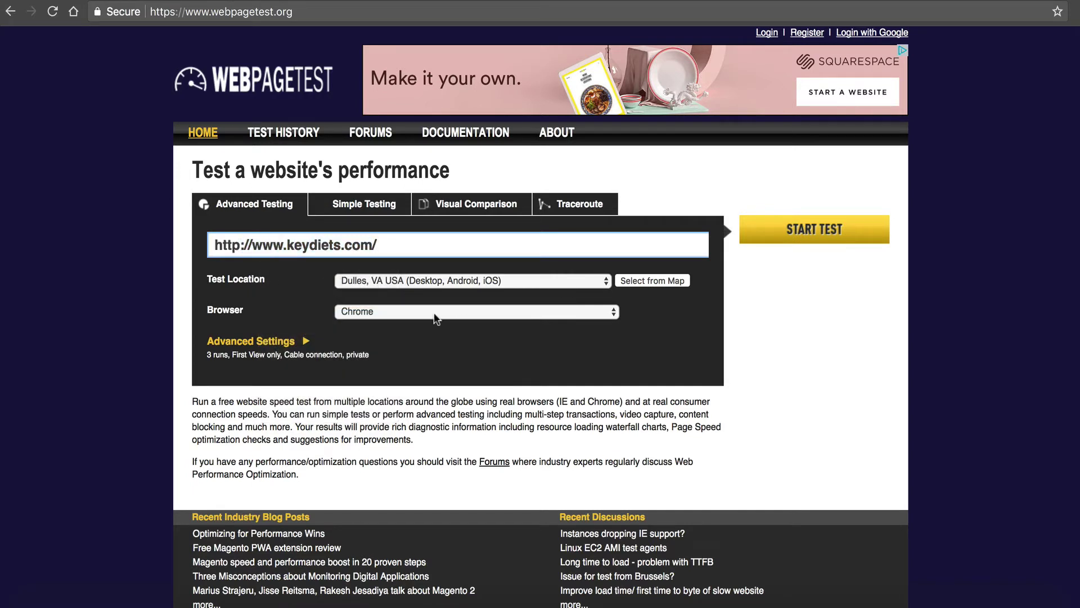
pyautogui.click(855, 249)
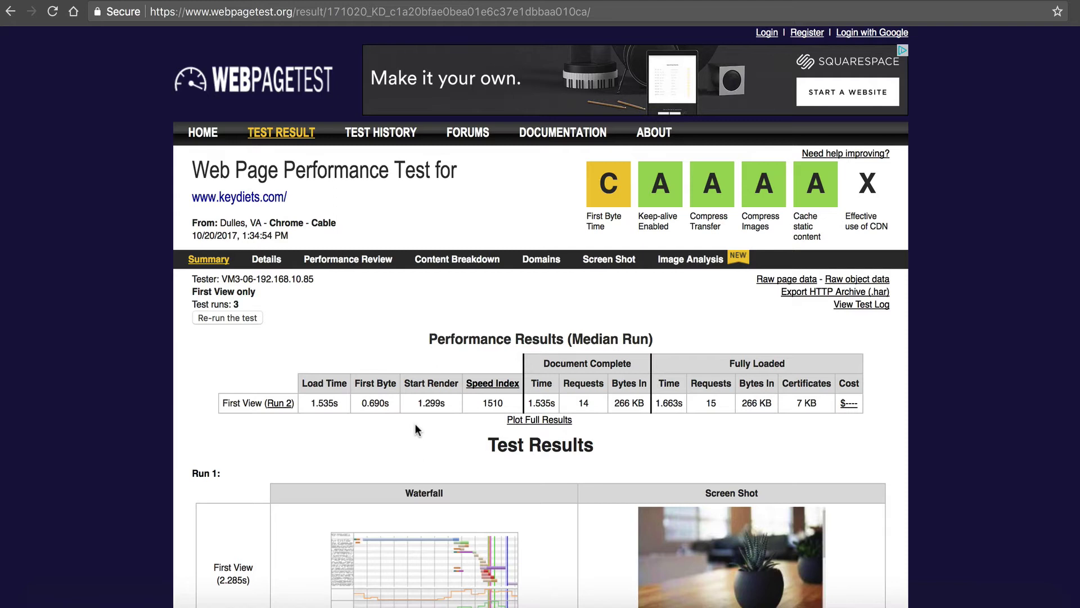
pyautogui.moveTo(389, 403); pyautogui.dragTo(373, 402)
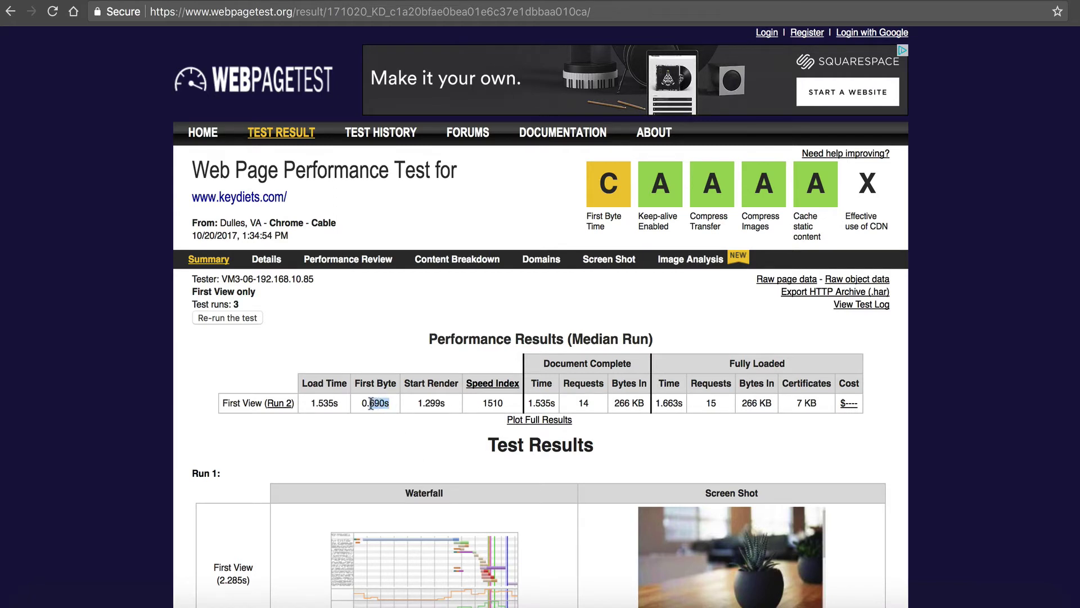
pyautogui.click(238, 356)
pyautogui.scroll(-2, 238, 356)
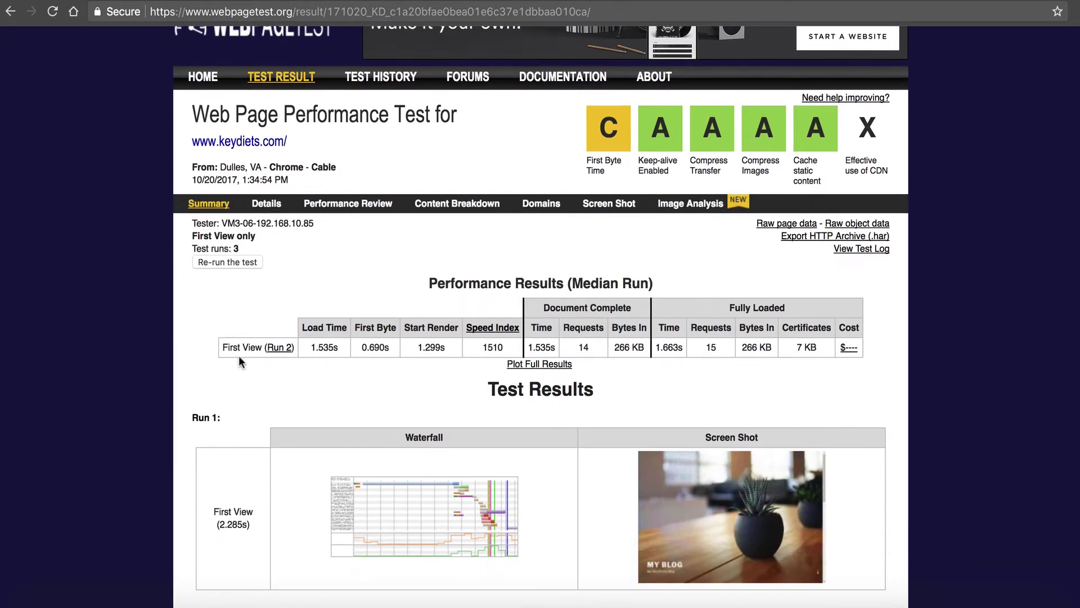
pyautogui.scroll(-2, 244, 333)
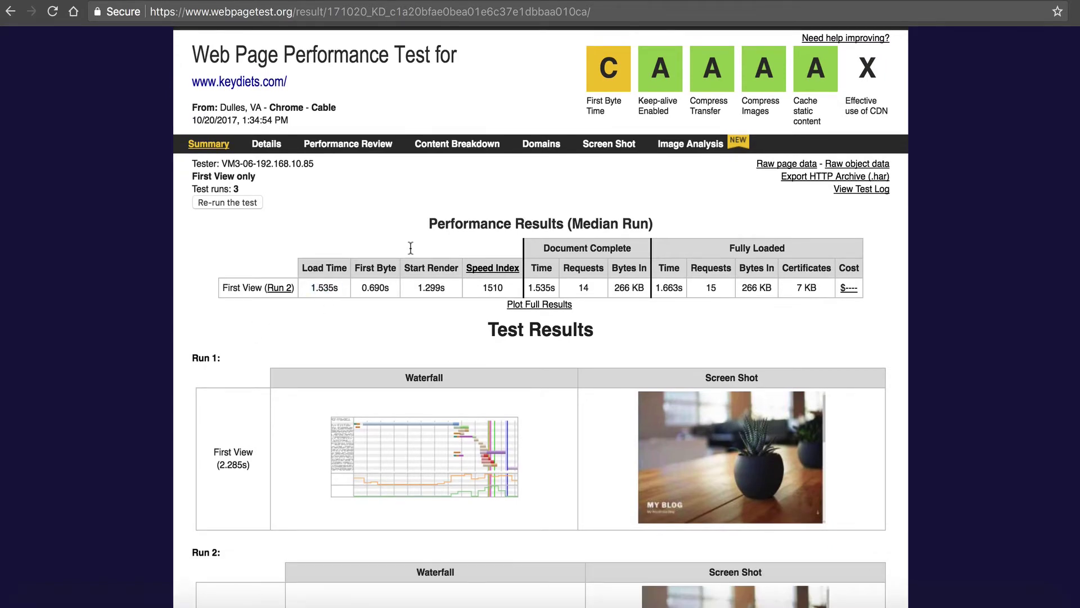
pyautogui.scroll(-6, 450, 214)
pyautogui.scroll(-10, 454, 214)
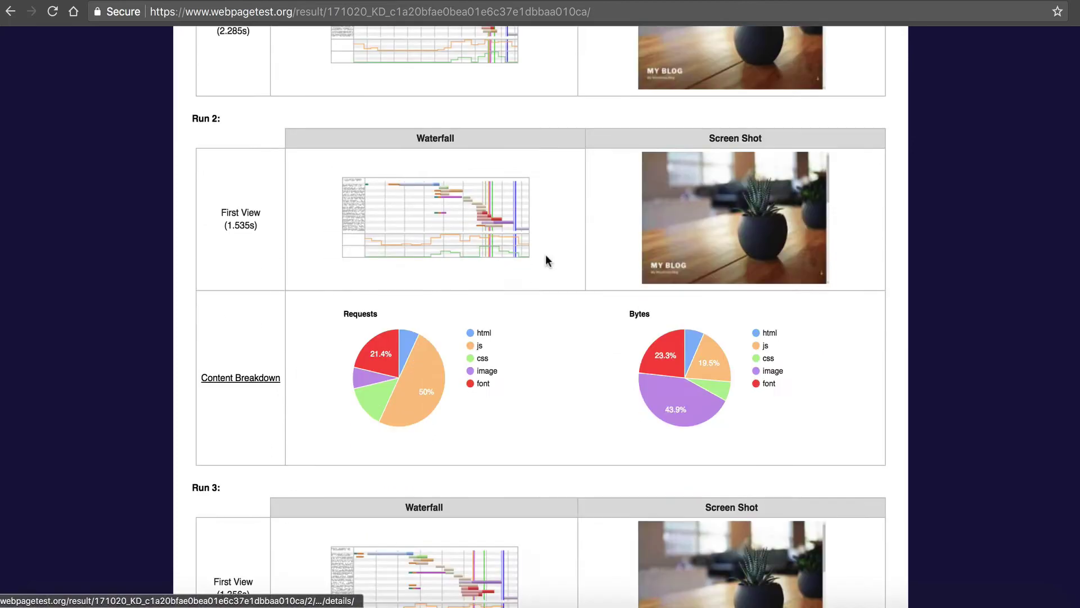
pyautogui.scroll(10, 562, 251)
pyautogui.scroll(10, 583, 253)
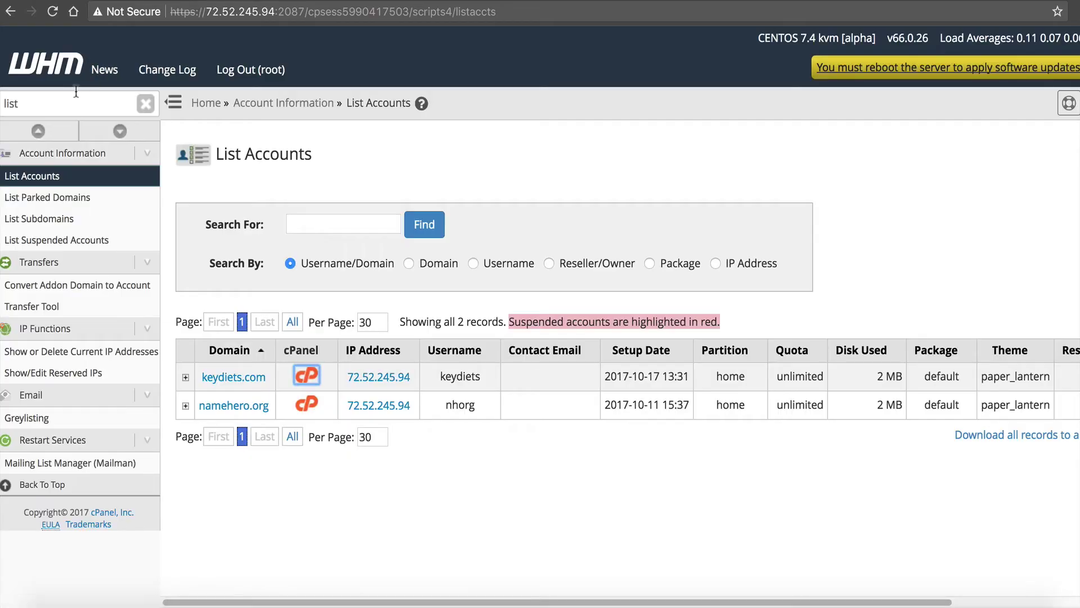
# Search 'maria' in the WHM sidebar and open MySQL/MariaDB Upgrade, showing 10.1.28-MariaDB.
pyautogui.click(73, 97)
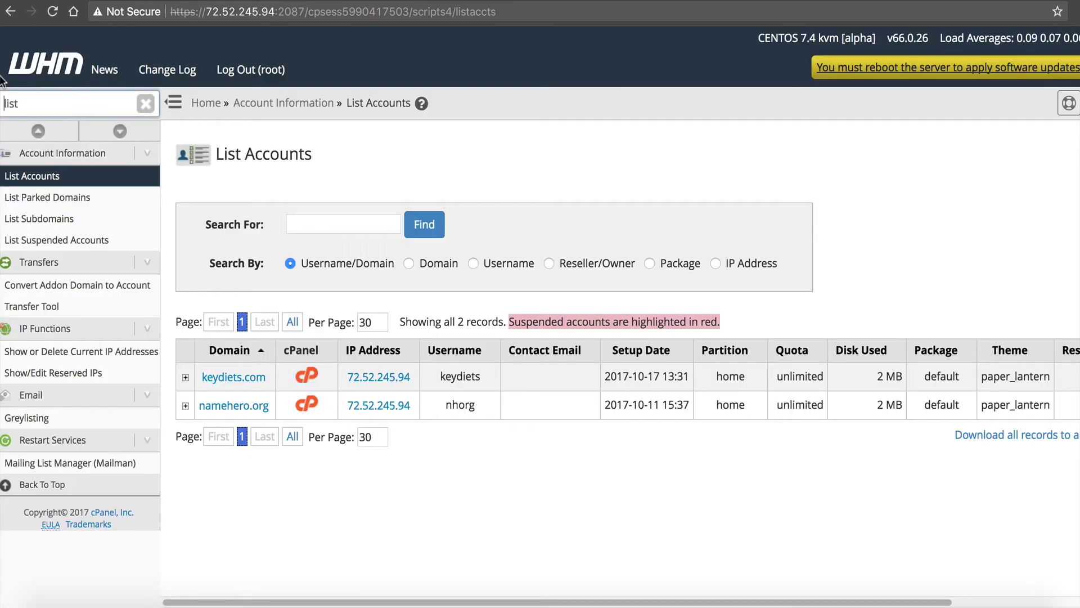
pyautogui.doubleClick(22, 104)
pyautogui.write('maria')
pyautogui.click(107, 176)
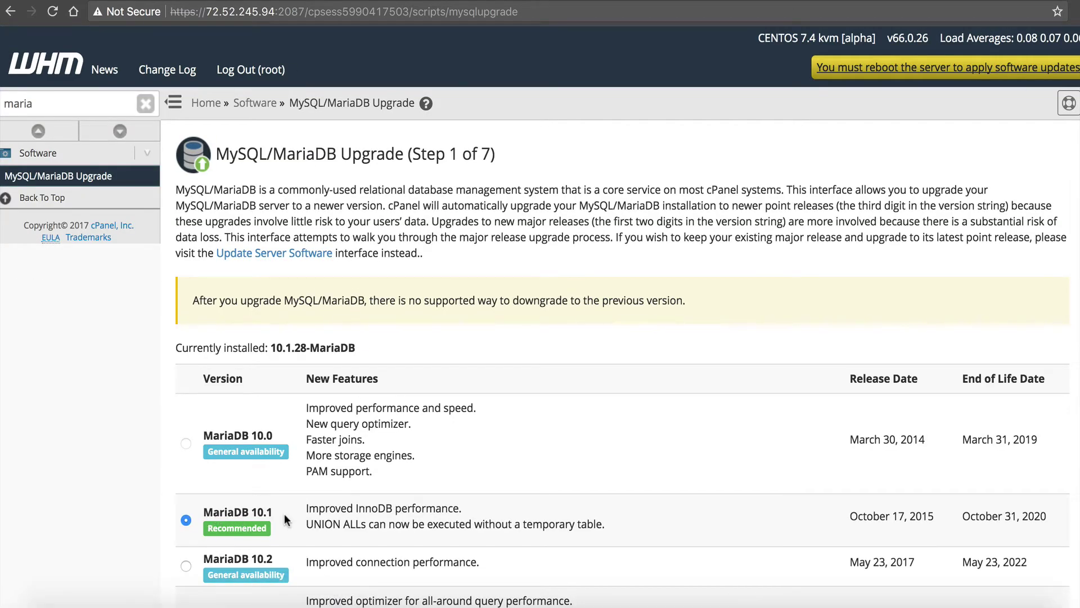
pyautogui.scroll(-2, 284, 515)
pyautogui.scroll(-5, 285, 518)
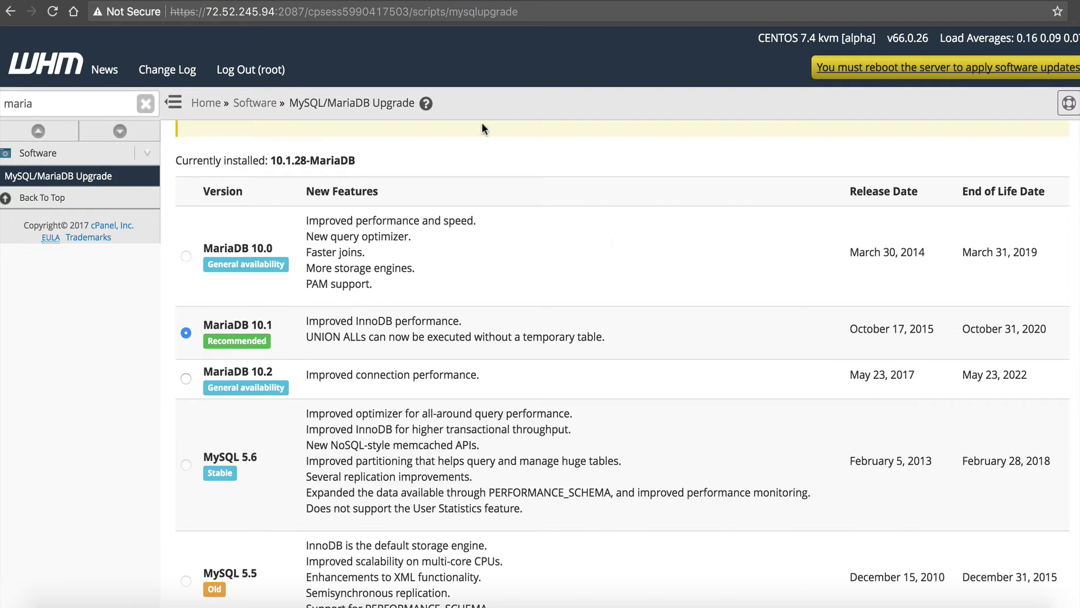
# Change which desktop the docked Terminal app appears on.
pyautogui.rightClick(810, 604)
pyautogui.moveTo(856, 538)
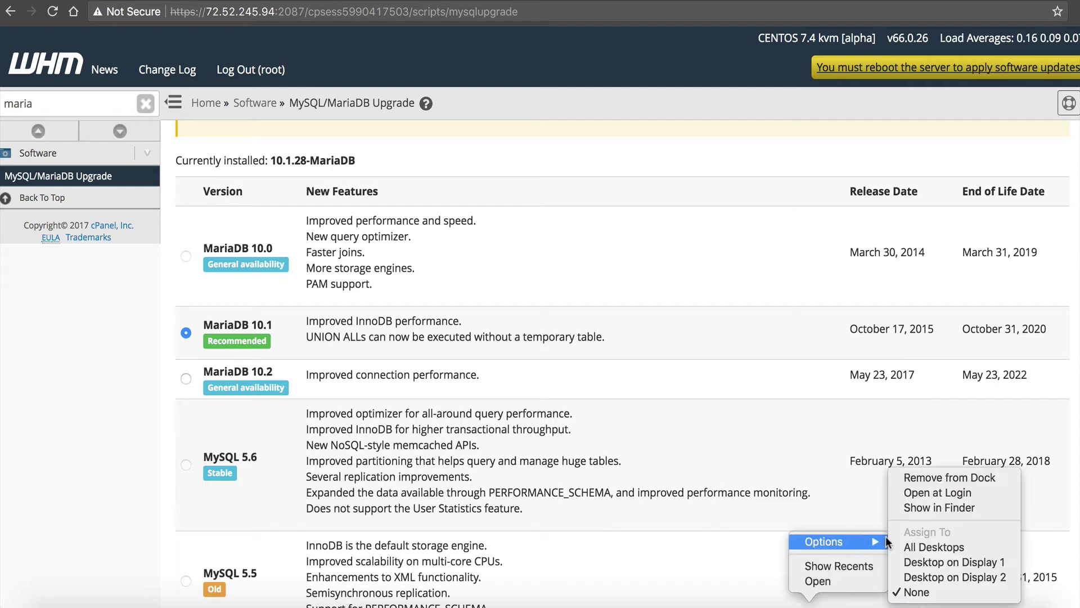
pyautogui.click(928, 546)
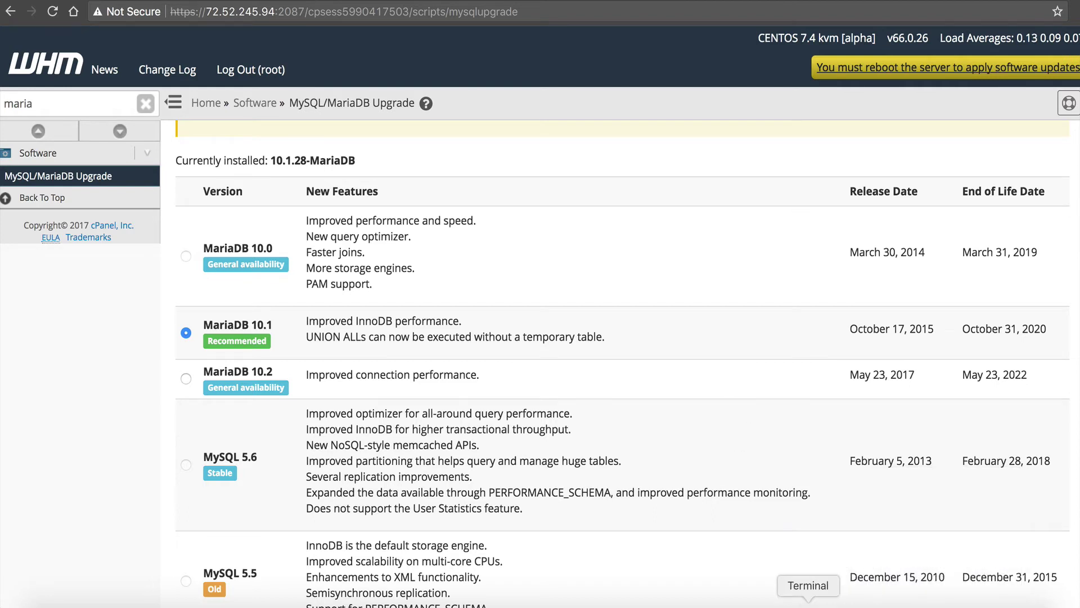
# Open /etc/my.cnf in nano in the server Terminal session.
pyautogui.click(808, 604)
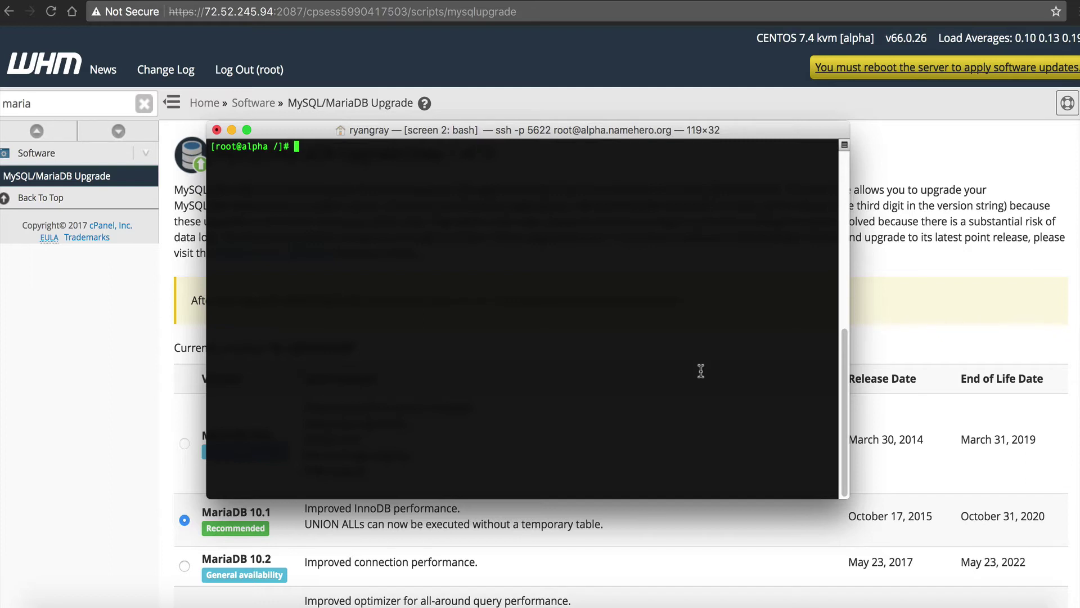
pyautogui.write('nano /etc/my.cnf')
pyautogui.press('Return')
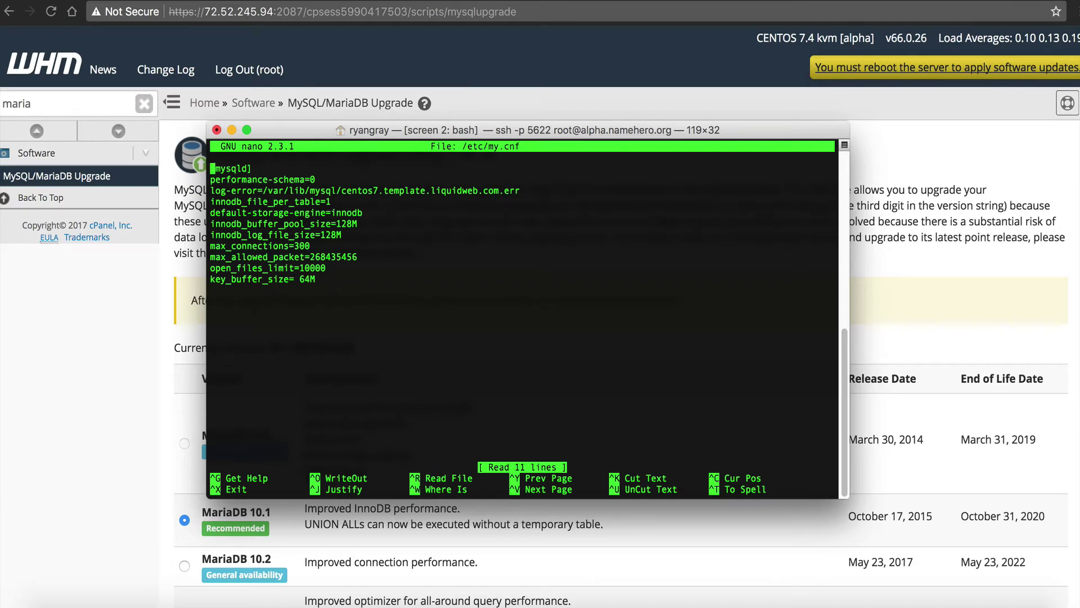
# Change innodb_buffer_pool_size from 128M to 800M and save the file.
pyautogui.press('Down')
pyautogui.press('Down')
pyautogui.press('Down')
pyautogui.press('Down')
pyautogui.press('Down')
pyautogui.press('Left')
pyautogui.press('Down')
pyautogui.press('BackSpace')
pyautogui.write('M')
pyautogui.press('Down')
pyautogui.press('Up')
pyautogui.press('BackSpace')
pyautogui.press('BackSpace')
pyautogui.write('00')
pyautogui.hotkey('ctrl', 'x')
pyautogui.press('y')
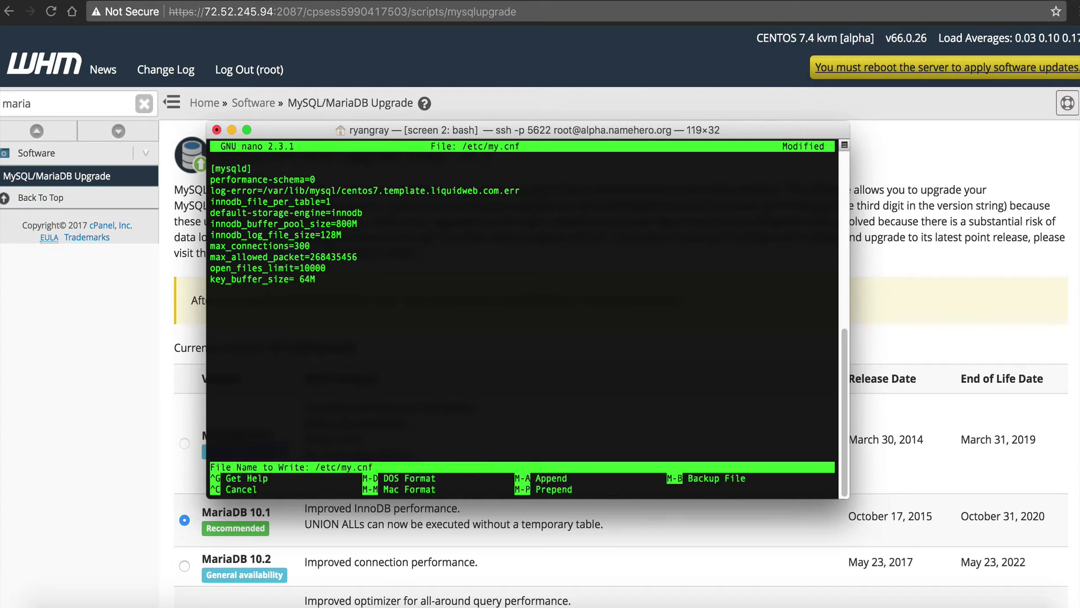
pyautogui.press('Return')
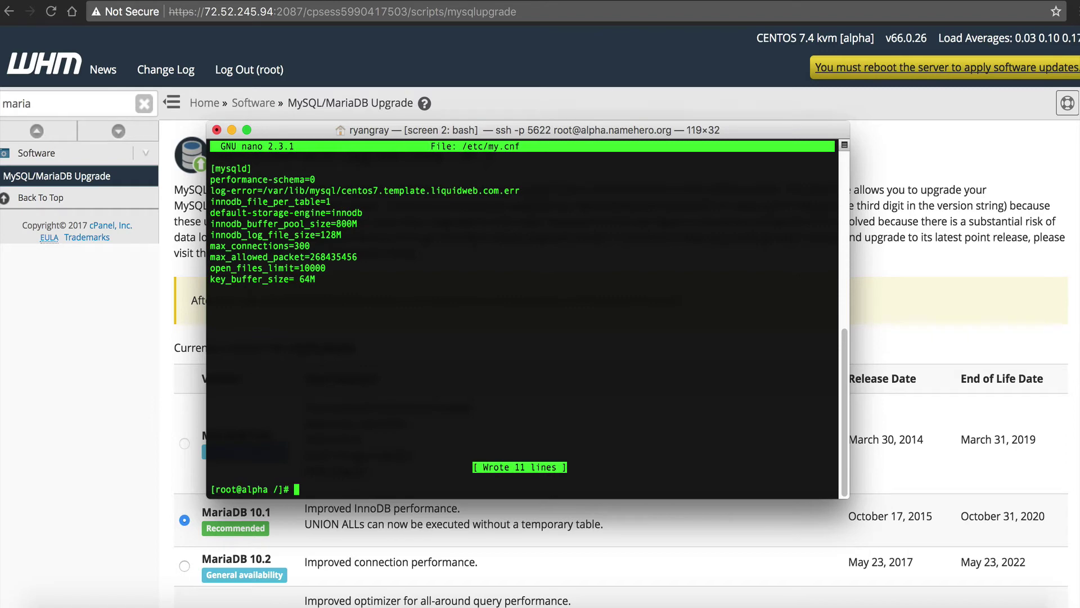
# Restart SQL Server (MySQL) from the WHM 'mysql' search and confirm it restarted successfully.
pyautogui.click(58, 178)
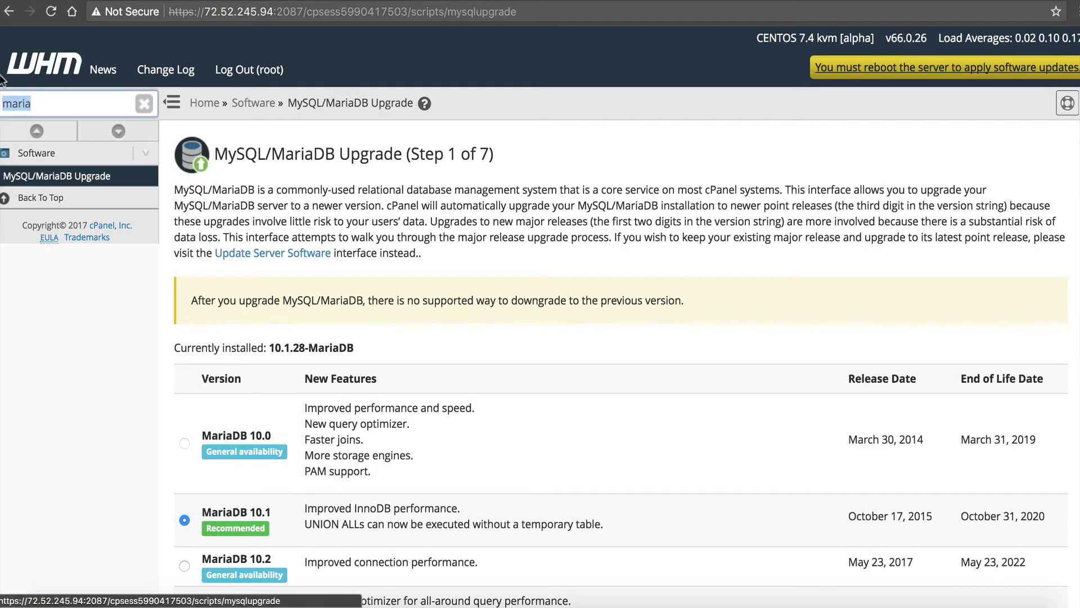
pyautogui.write('mysql')
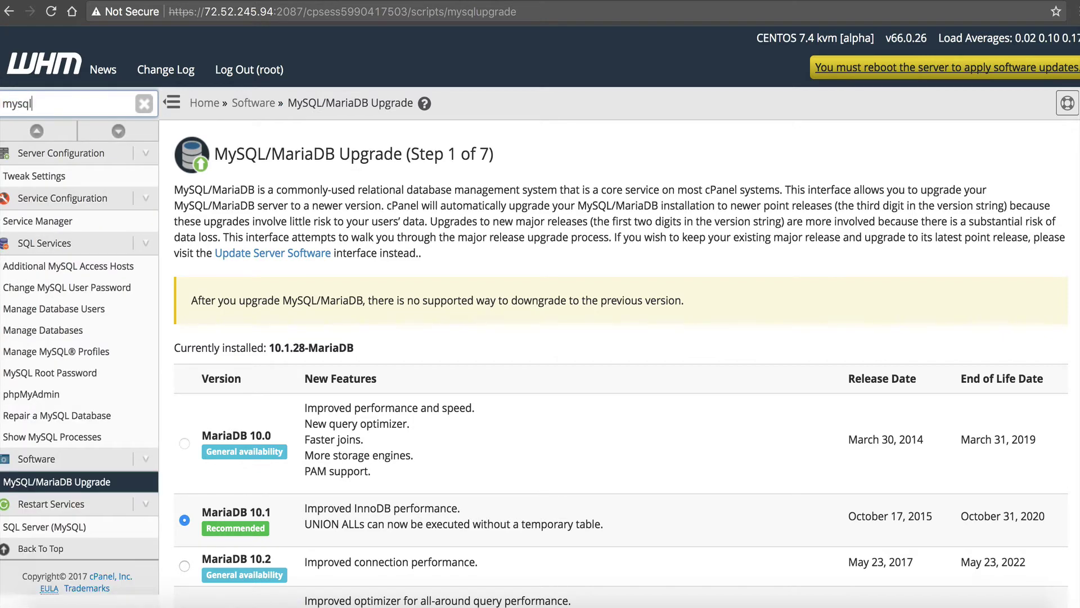
pyautogui.click(44, 526)
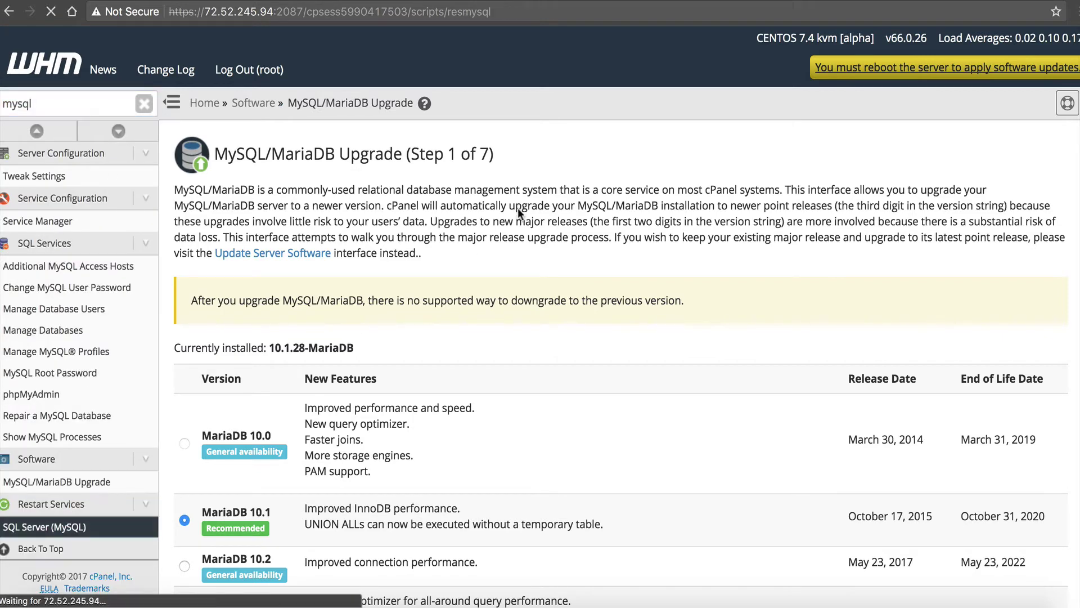
pyautogui.click(238, 234)
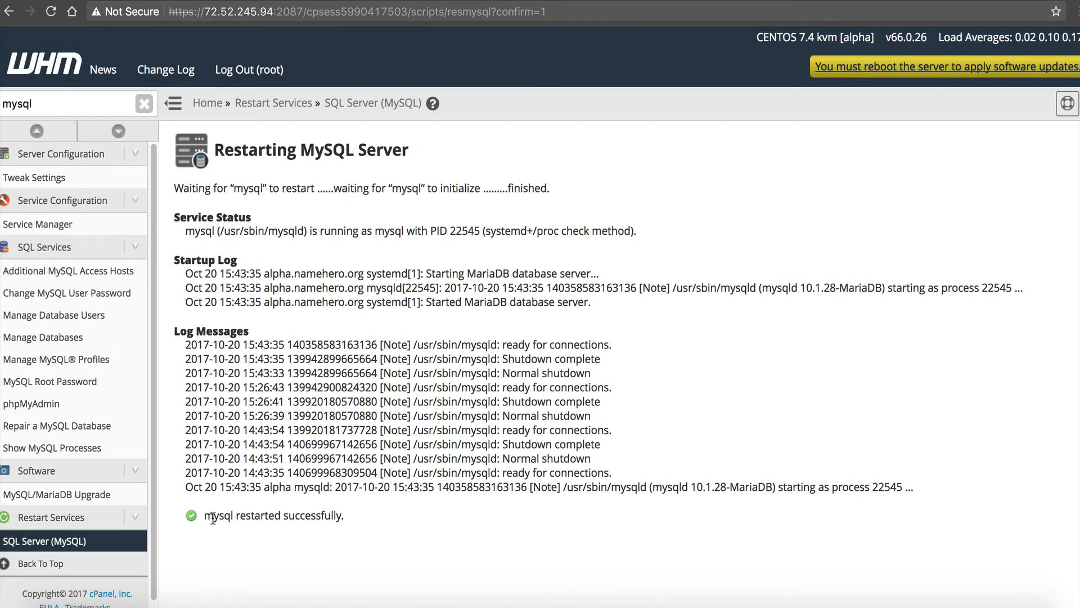
pyautogui.moveTo(201, 519); pyautogui.dragTo(307, 516)
pyautogui.click(313, 510)
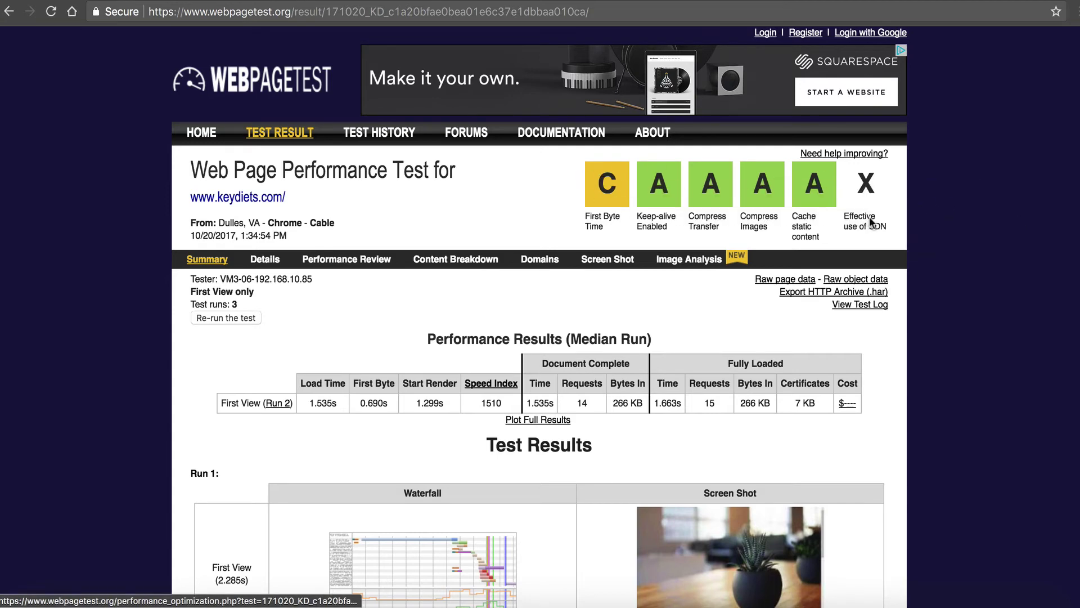
pyautogui.click(234, 319)
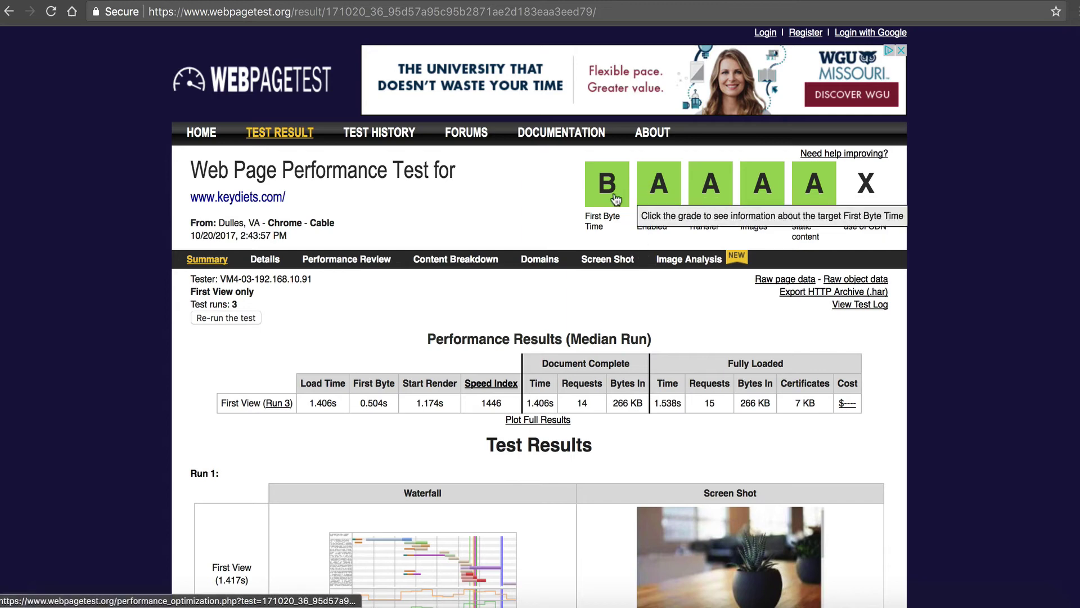
pyautogui.doubleClick(373, 403)
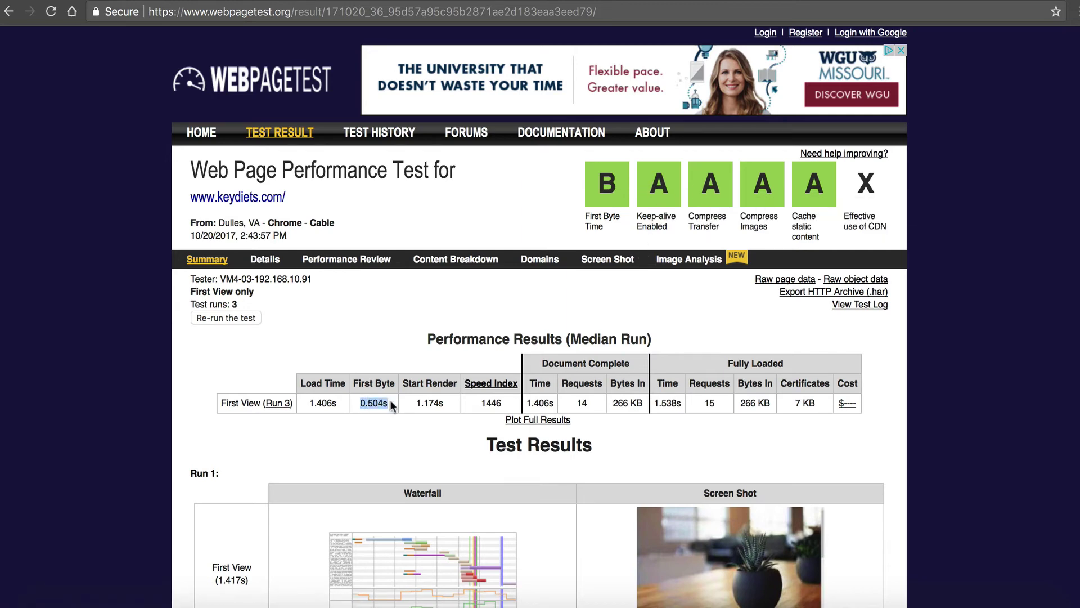
pyautogui.click(392, 406)
pyautogui.moveTo(392, 406); pyautogui.dragTo(366, 402)
pyautogui.click(366, 398)
pyautogui.moveTo(361, 403)
pyautogui.mouseDown()
pyautogui.moveTo(395, 404)
pyautogui.moveTo(373, 405)
pyautogui.mouseUp()
pyautogui.click(381, 400)
pyautogui.moveTo(403, 406); pyautogui.dragTo(361, 407)
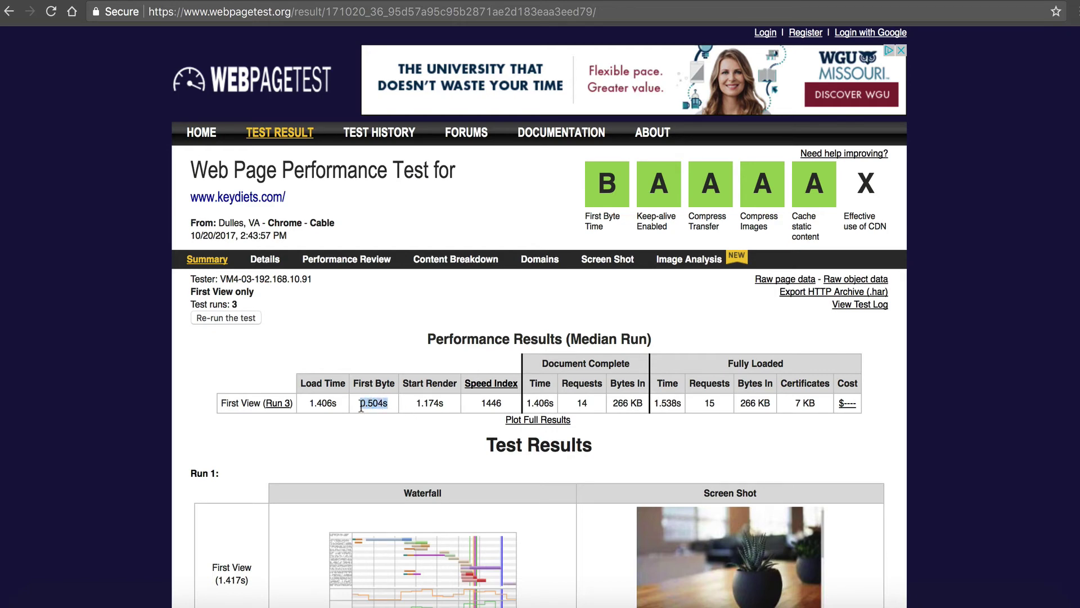
pyautogui.click(234, 322)
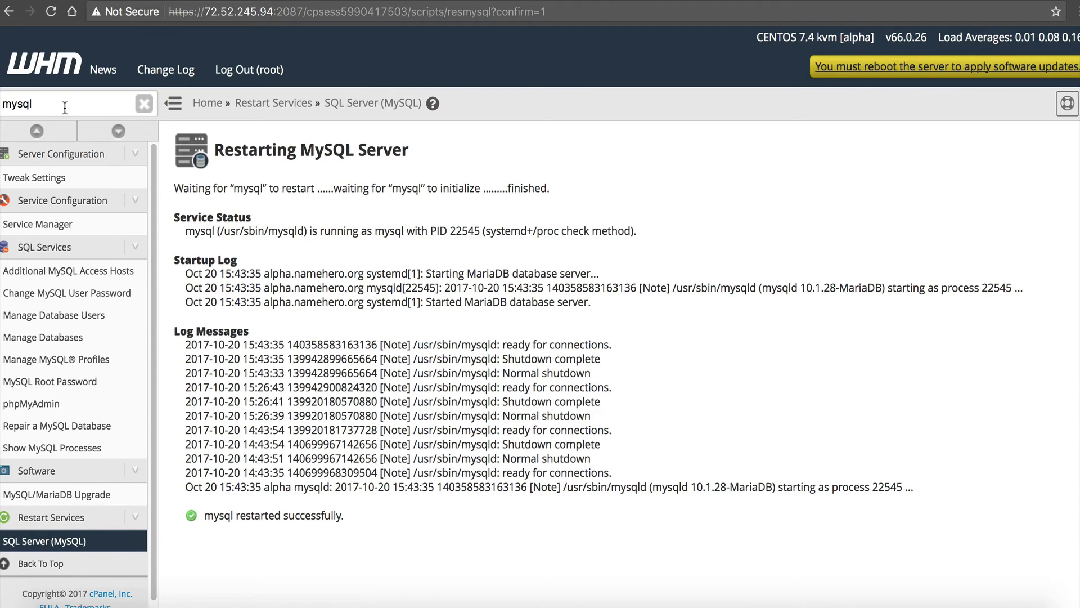
# Search 'status', review the Service Status page with memory at 48.2%, then return to WebPageTest.
pyautogui.doubleClick(65, 108)
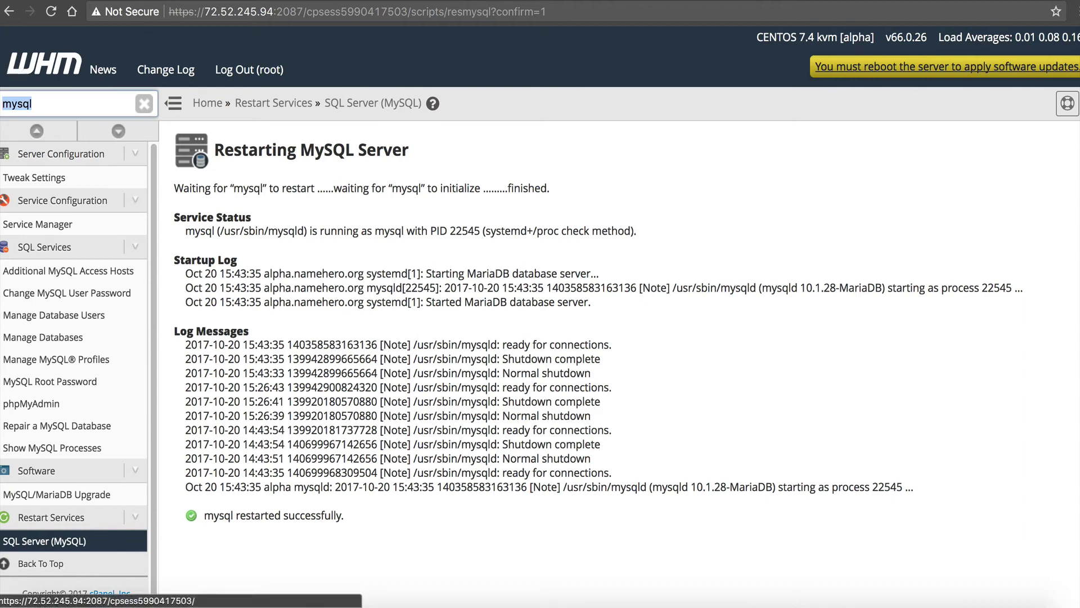
pyautogui.write('status')
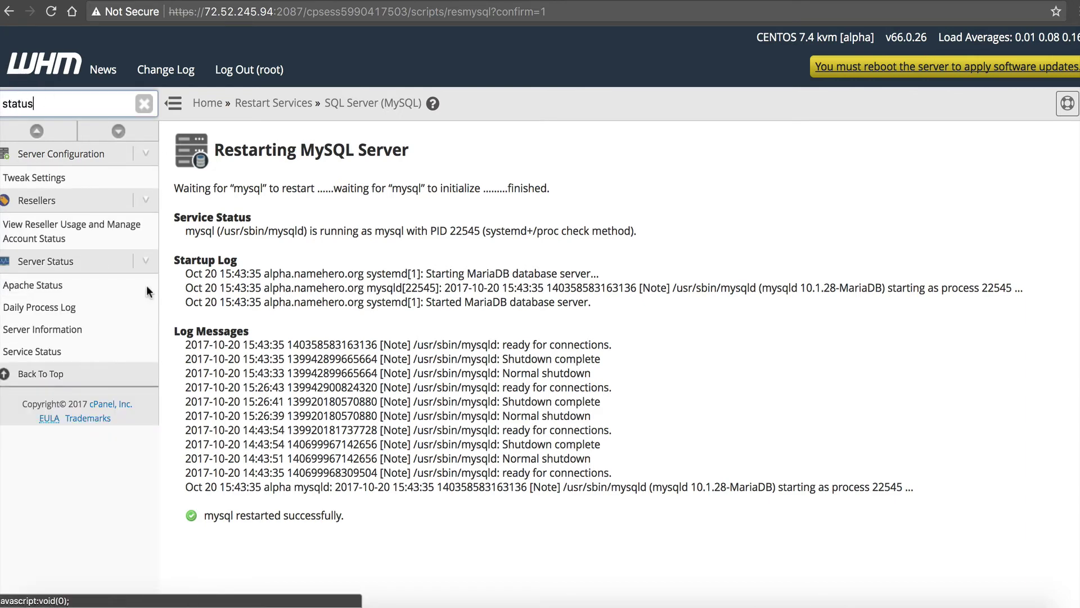
pyautogui.click(23, 330)
pyautogui.click(21, 353)
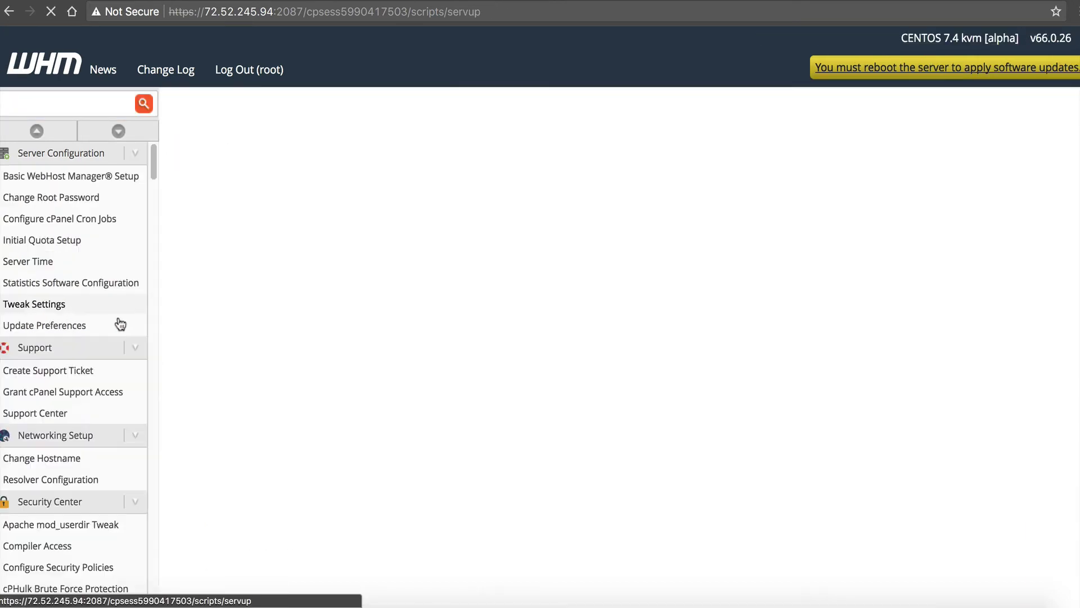
pyautogui.scroll(-1, 507, 414)
pyautogui.scroll(-7, 507, 415)
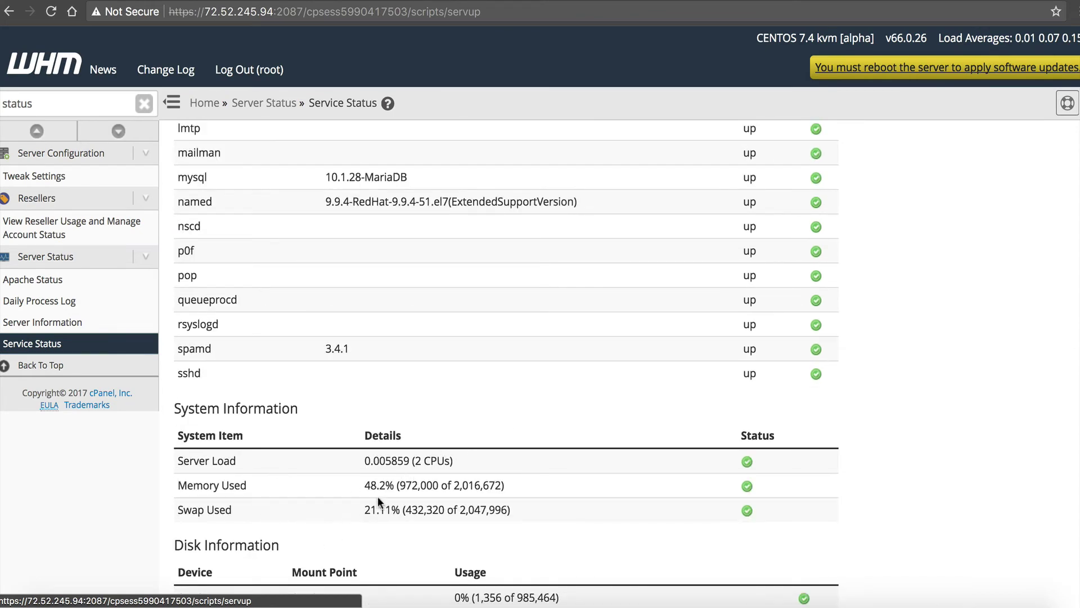
pyautogui.scroll(-1, 419, 450)
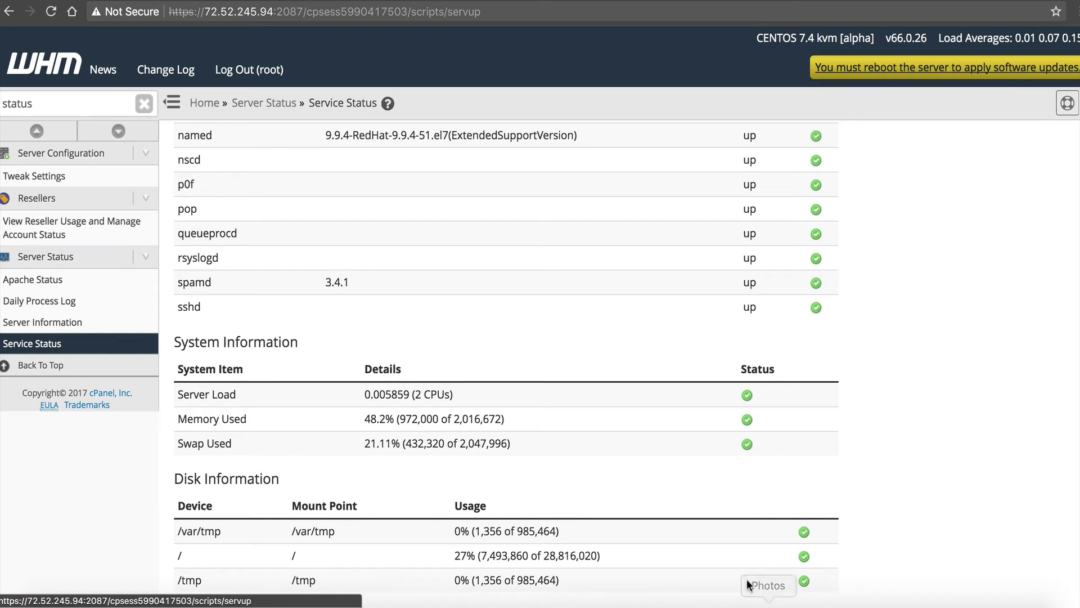
pyautogui.scroll(7, 541, 200)
pyautogui.scroll(2, 534, 236)
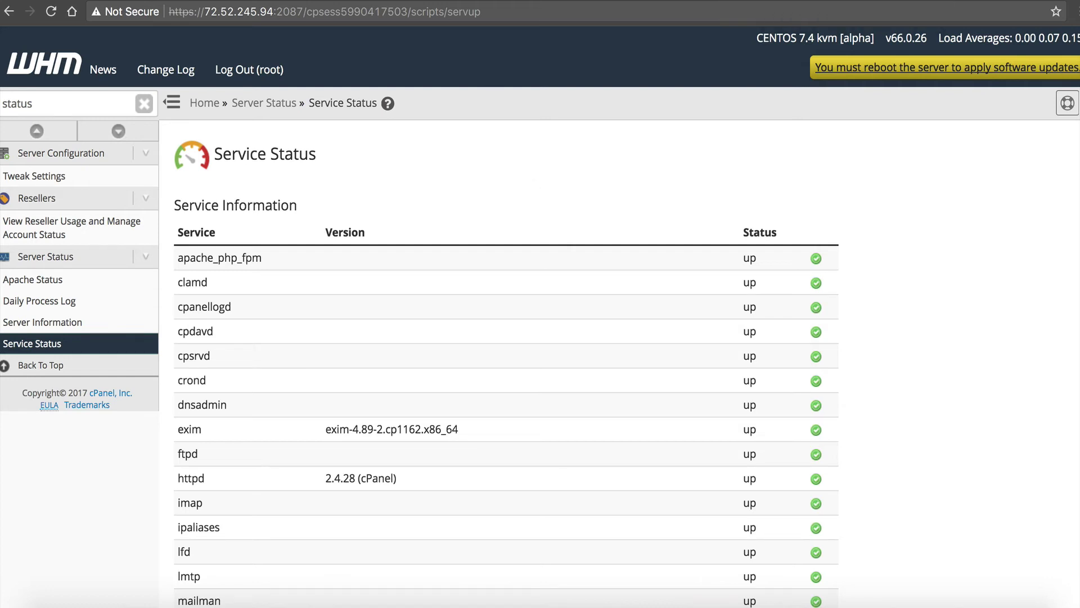
pyautogui.hotkey('ctrl', 'Tab')
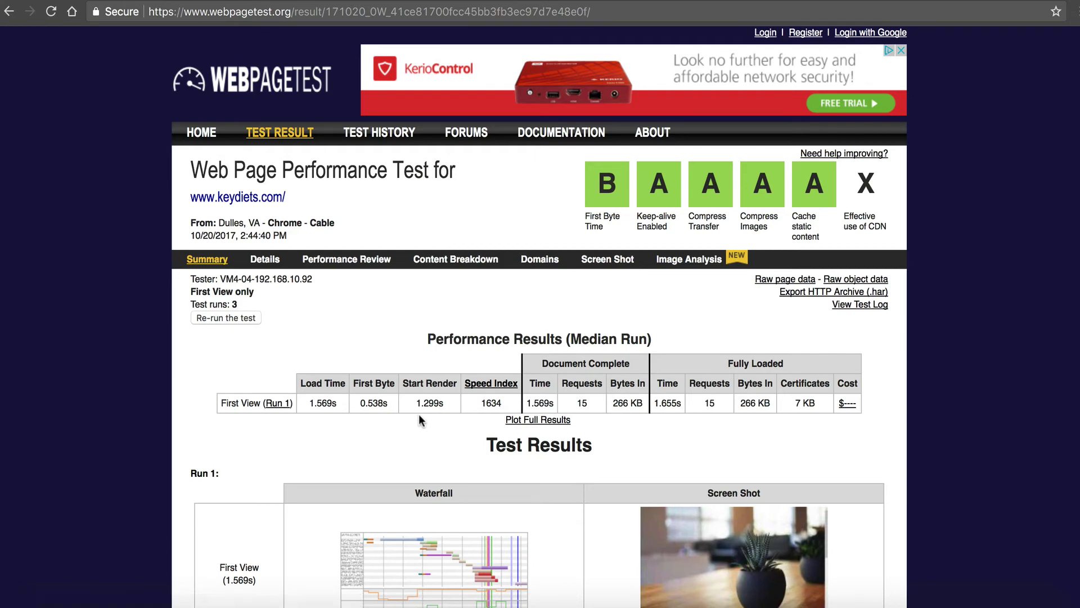
# Review the 0.538s first byte result, then select the WHM sidebar search text.
pyautogui.click(378, 405)
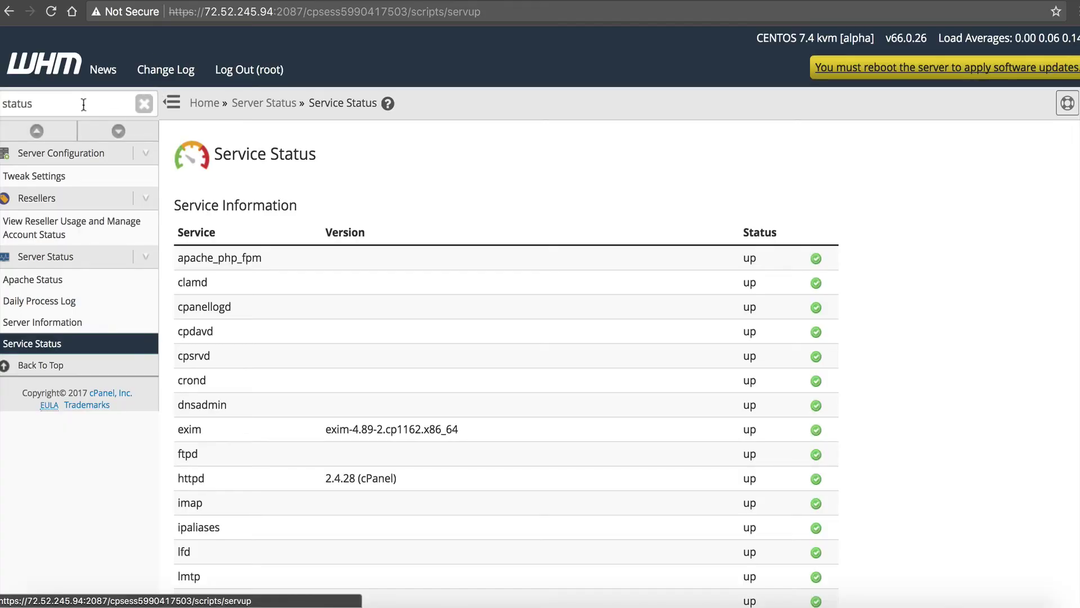
pyautogui.doubleClick(84, 104)
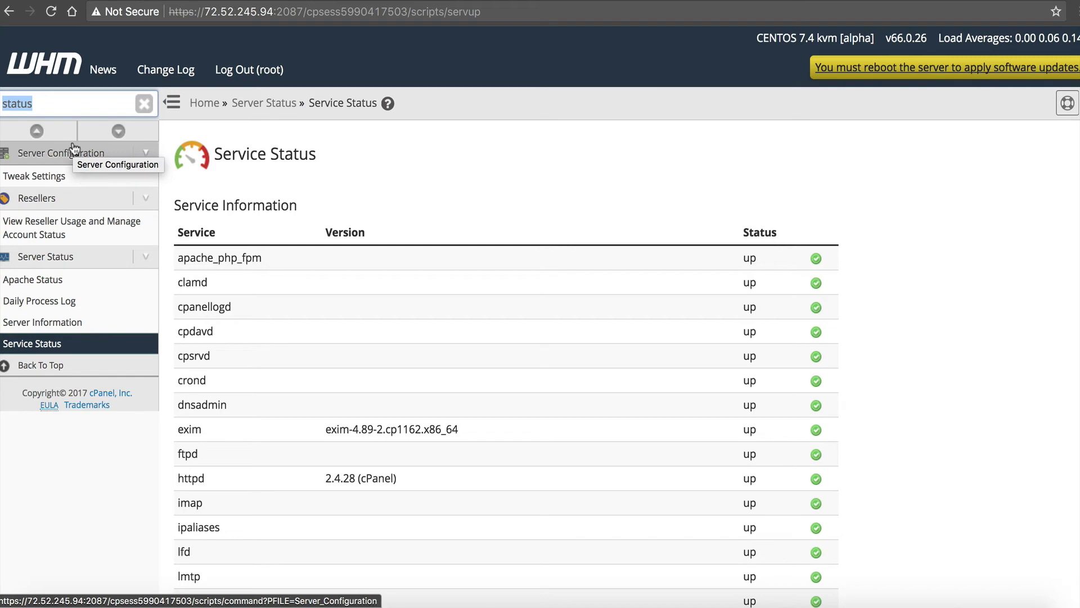
# Search 'multi', open MultiPHP Manager and scroll to the per-domain PHP-FPM table.
pyautogui.write('muk')
pyautogui.press('BackSpace')
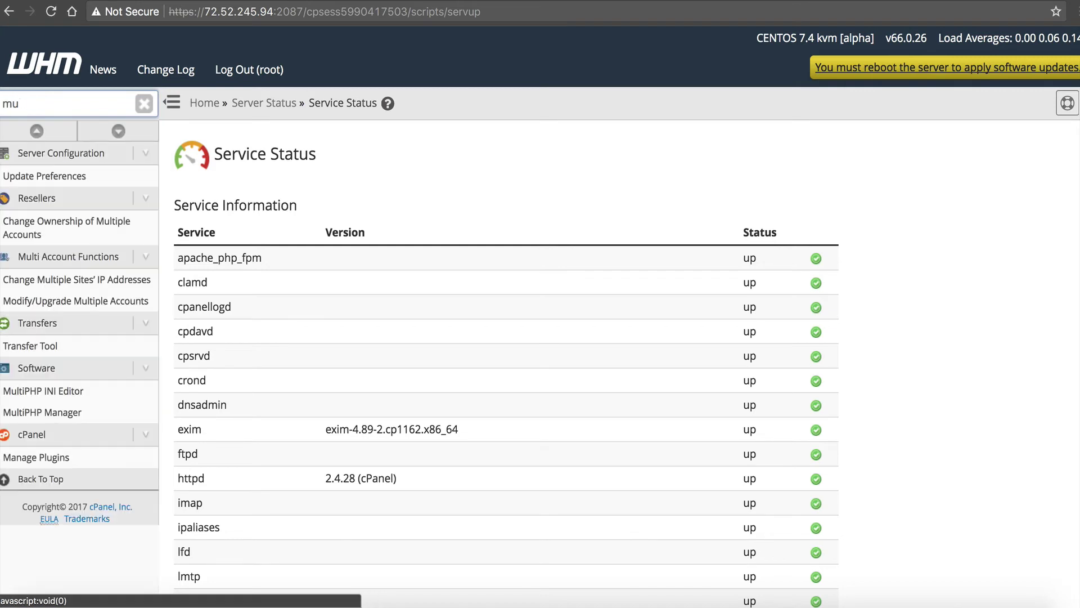
pyautogui.write('lti')
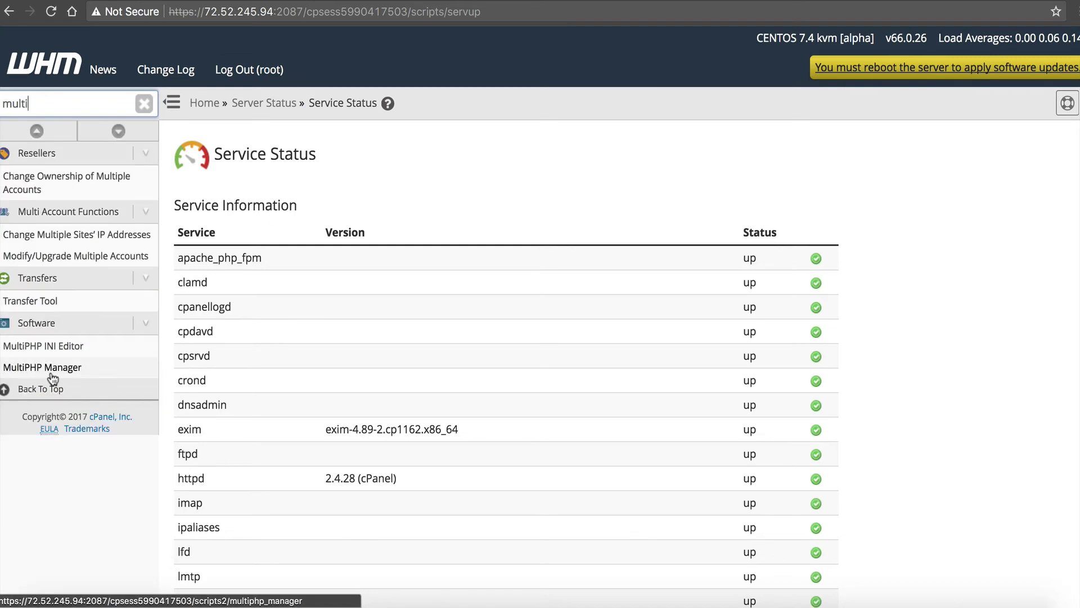
pyautogui.click(51, 366)
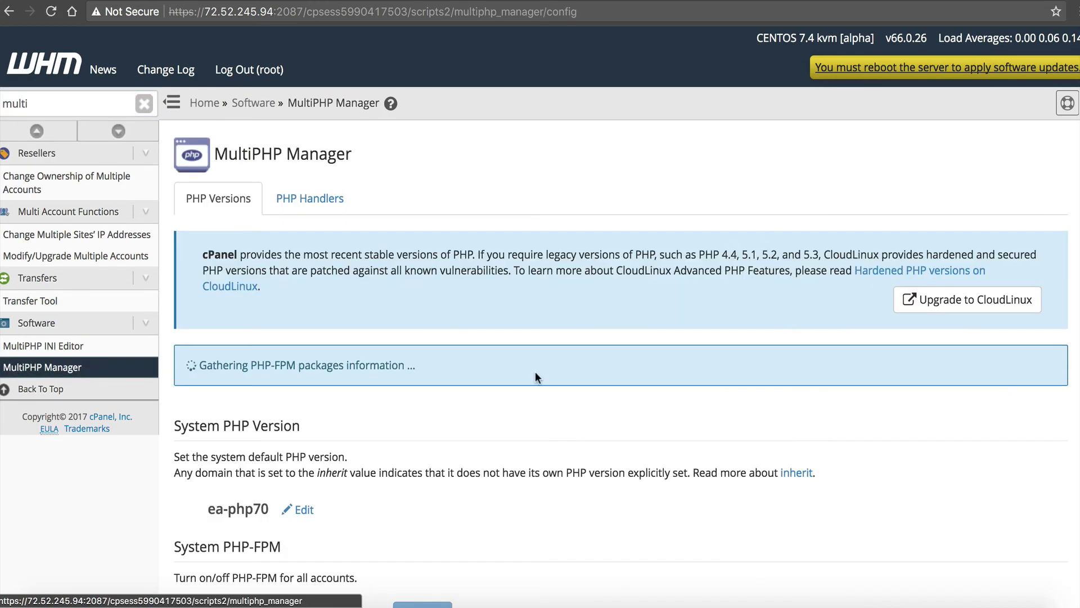
pyautogui.scroll(-2, 535, 371)
pyautogui.scroll(-4, 540, 363)
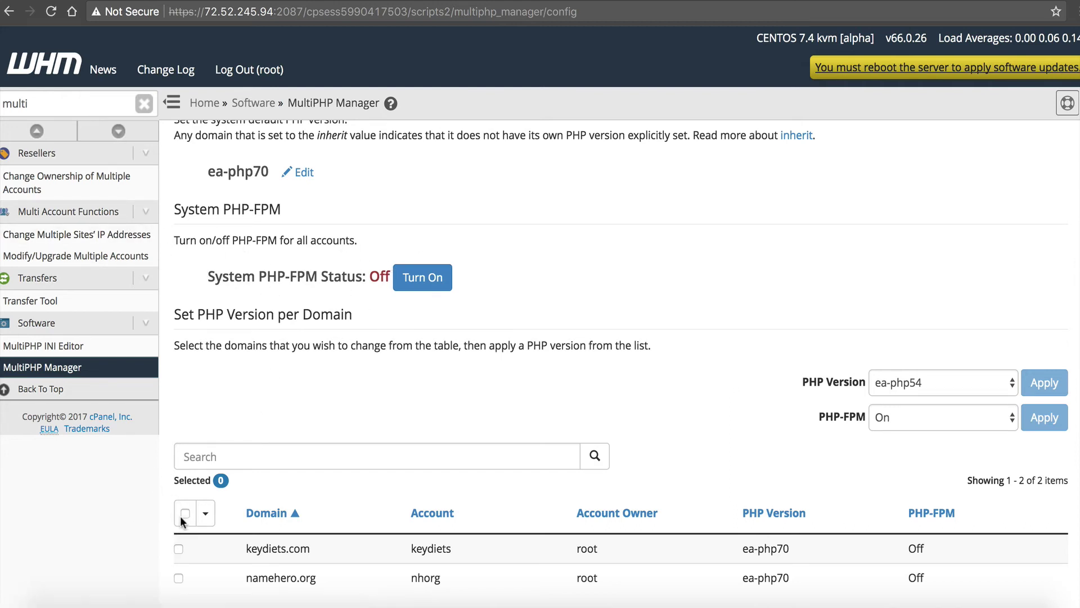
# Select both domains, turn on system PHP-FPM, convert all accounts, and reload MultiPHP Manager.
pyautogui.click(186, 513)
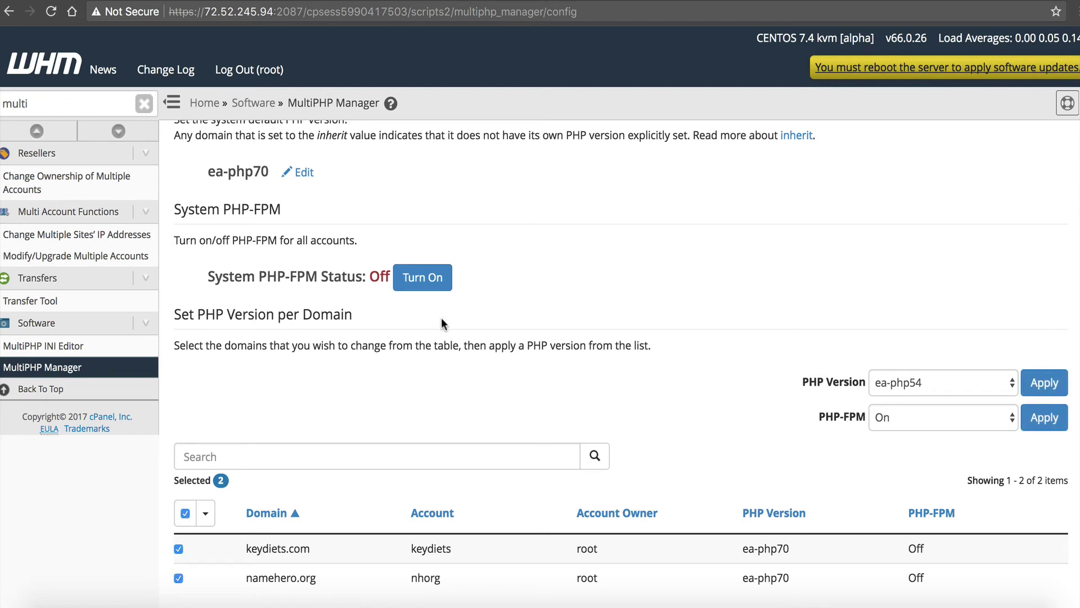
pyautogui.click(423, 277)
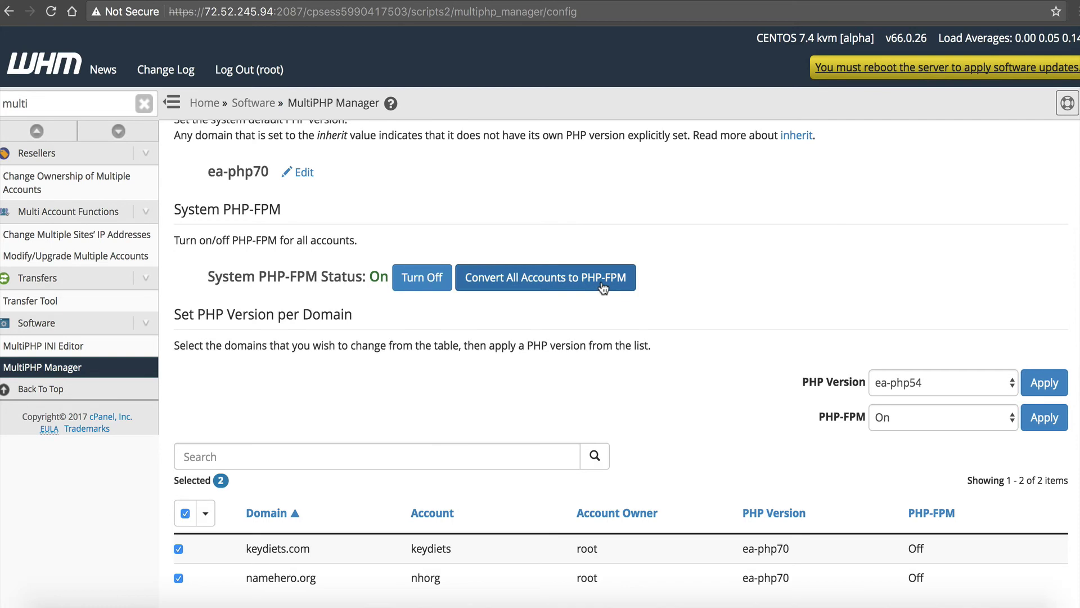
pyautogui.click(563, 289)
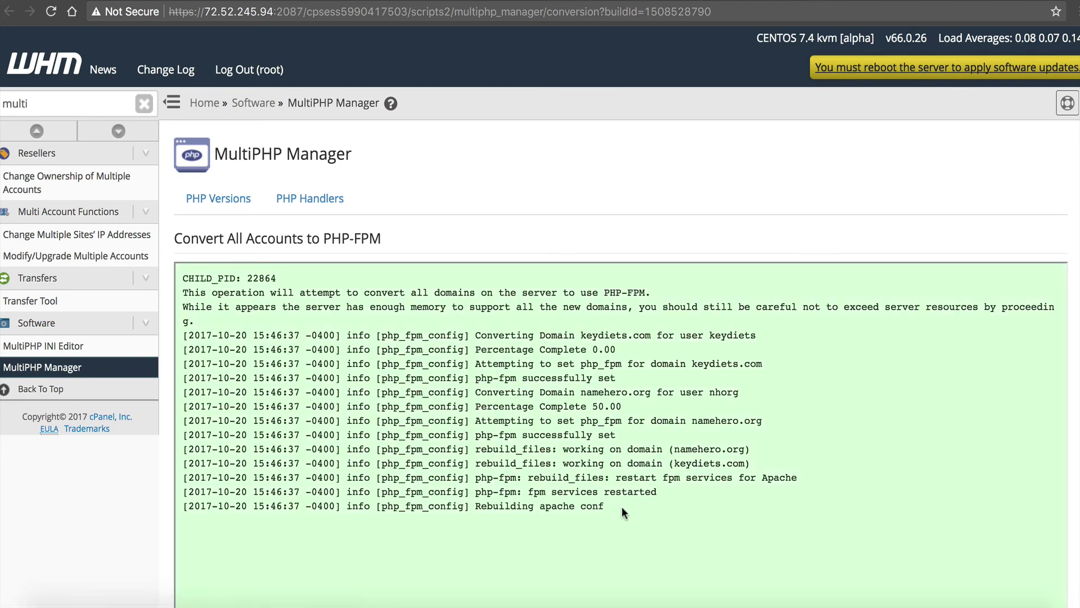
pyautogui.moveTo(606, 507); pyautogui.dragTo(408, 419)
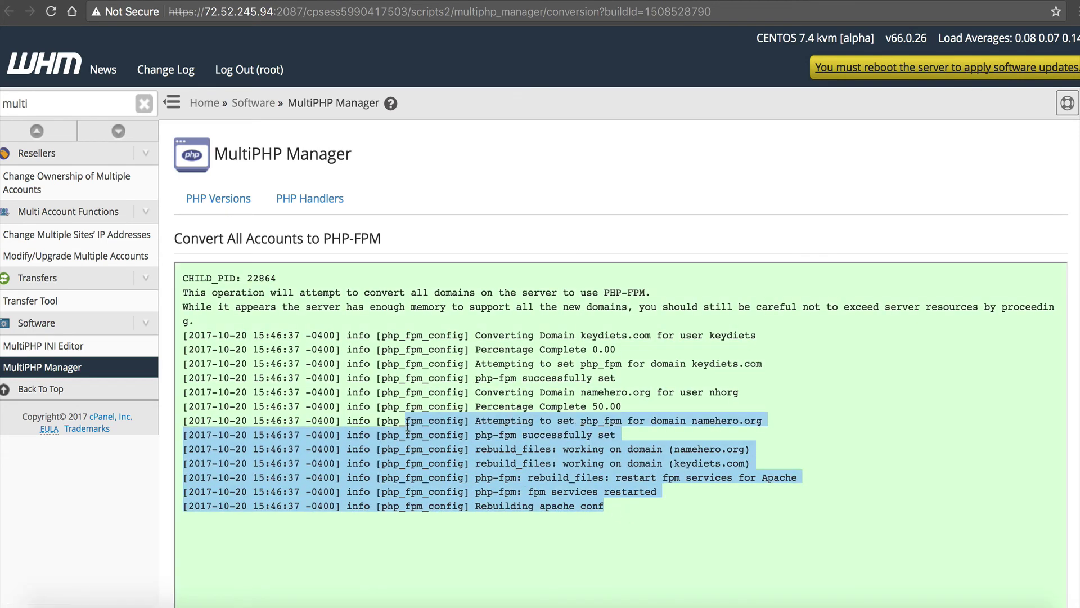
pyautogui.click(408, 419)
pyautogui.hotkey('alt', 'Left')
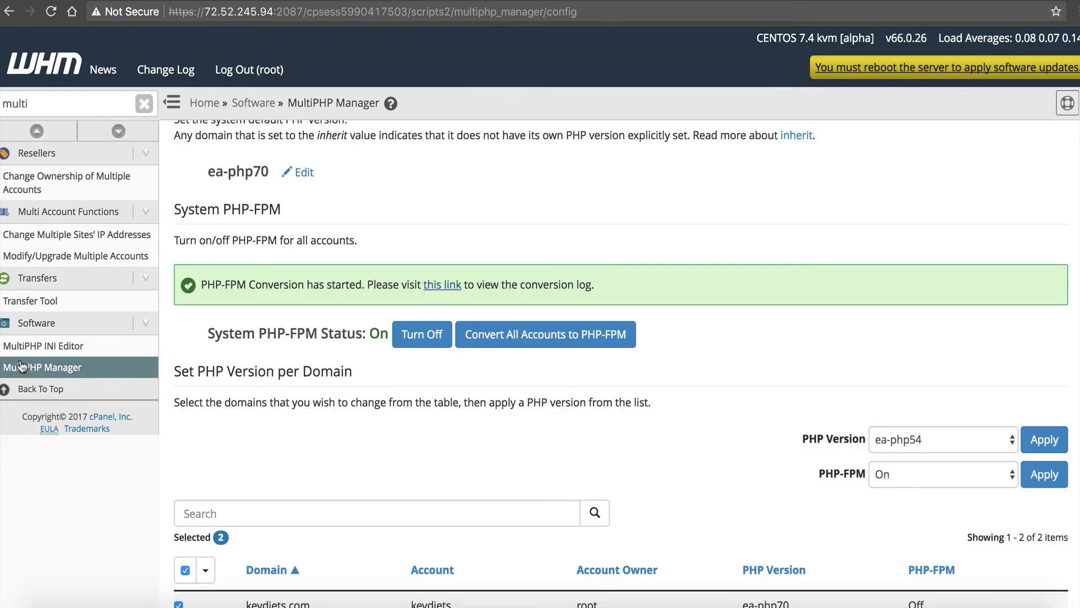
pyautogui.click(43, 366)
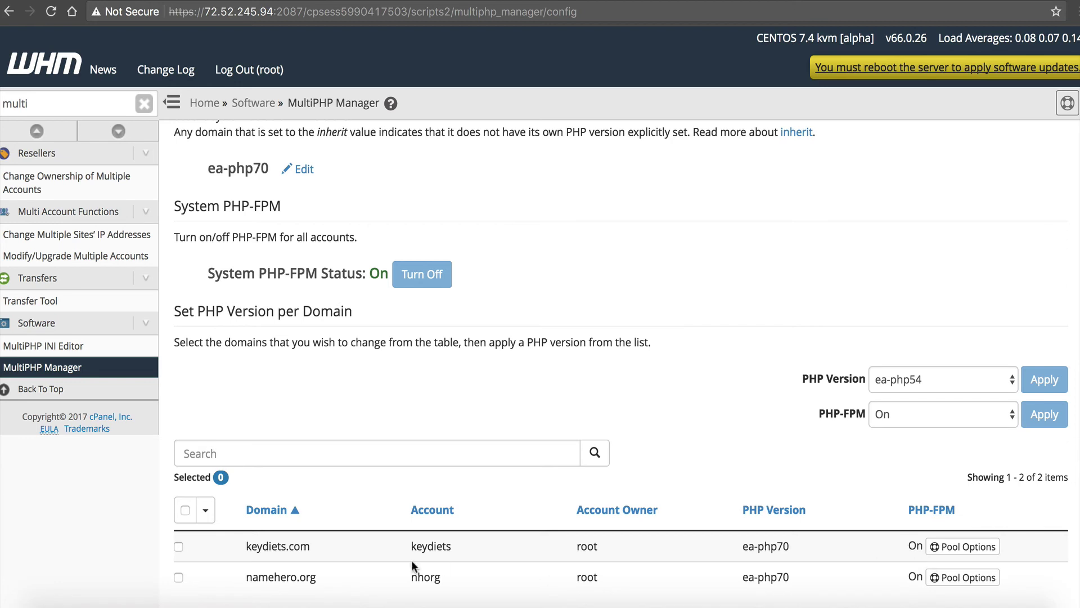
# Inspect keydiets.com's PHP-FPM pool options, including Max Children, then cancel without saving and return to WebPageTest.
pyautogui.click(956, 552)
pyautogui.scroll(-3, 955, 560)
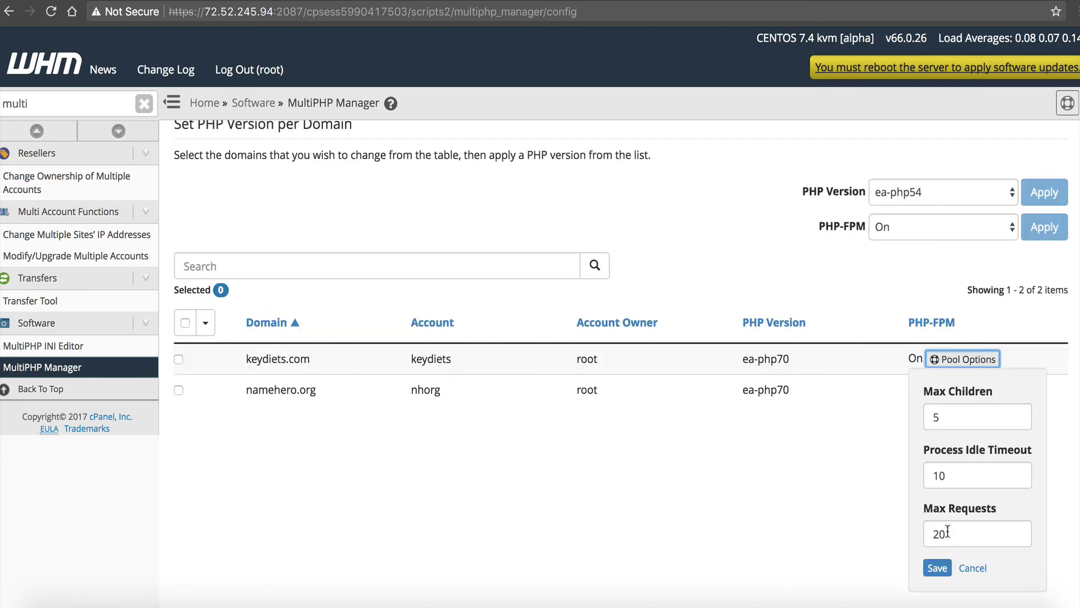
pyautogui.click(983, 422)
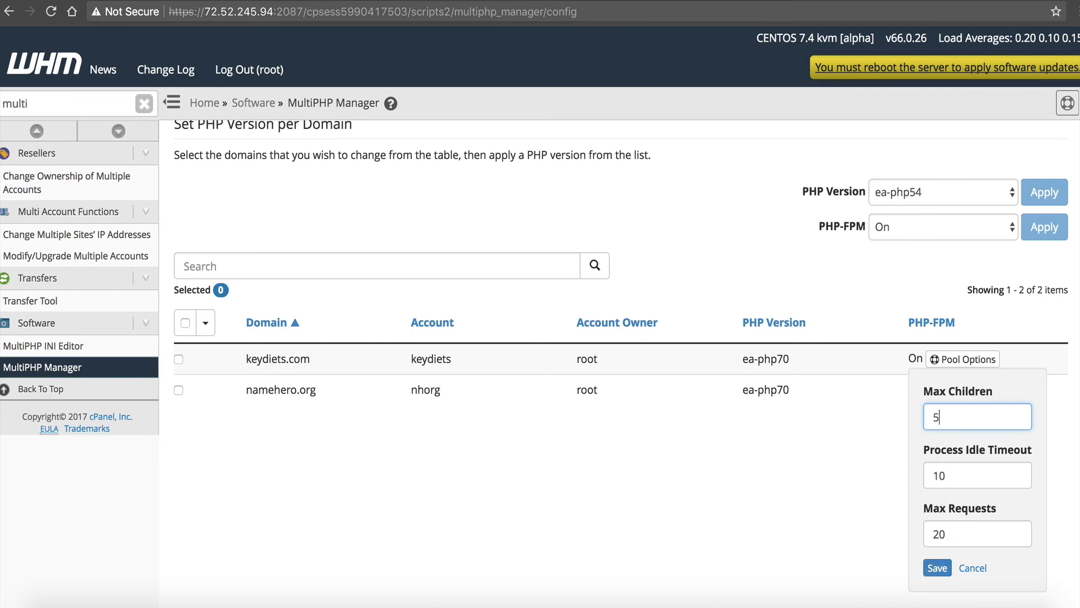
pyautogui.click(972, 568)
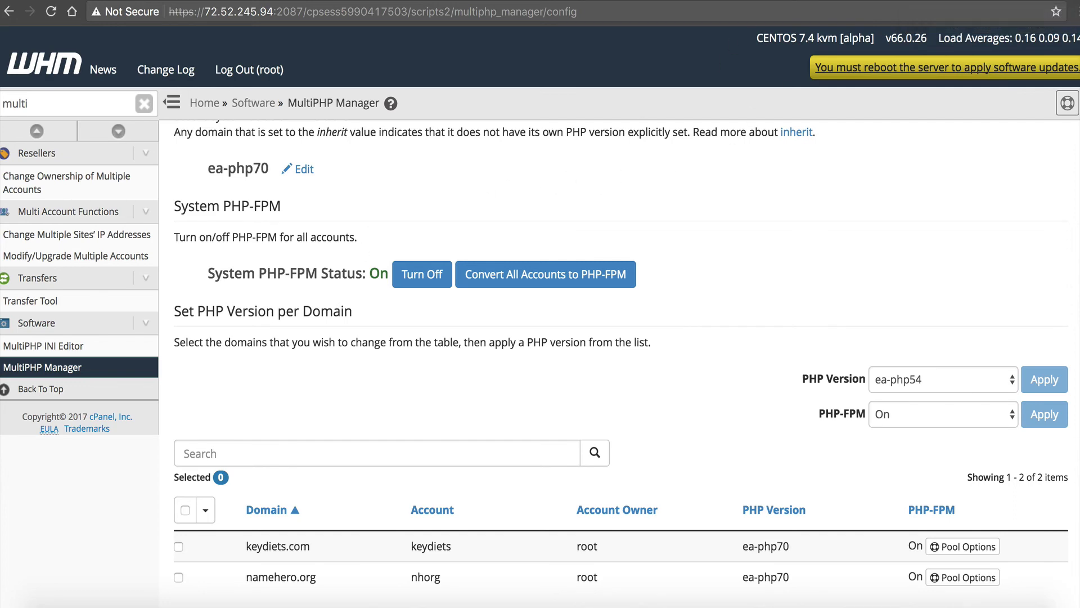
pyautogui.hotkey('ctrl', 'Tab')
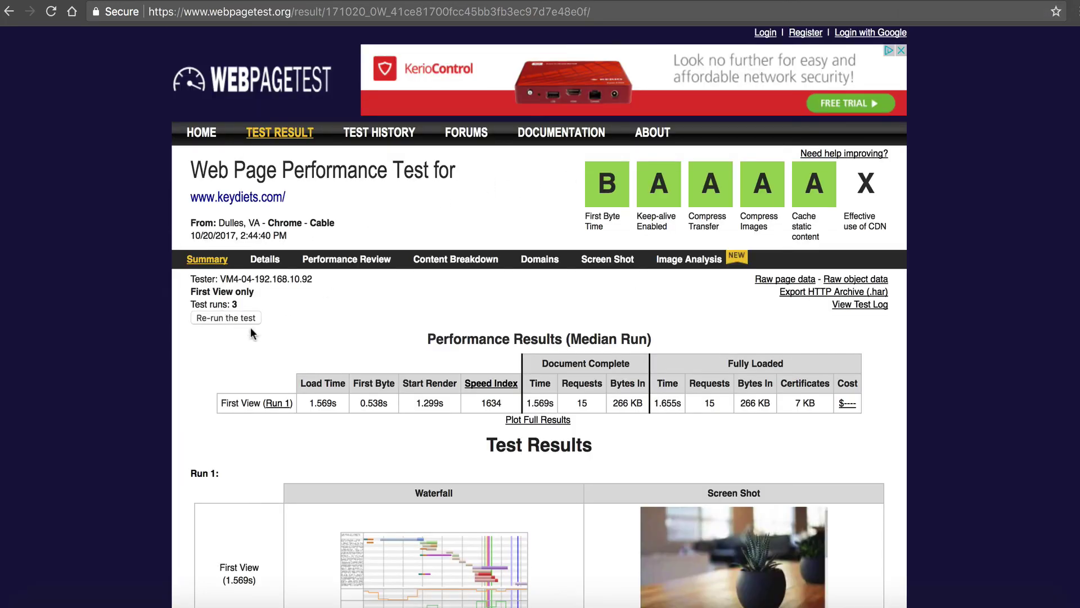
# Re-run the keydiets.com test and highlight the new 0.232s first byte time.
pyautogui.click(212, 318)
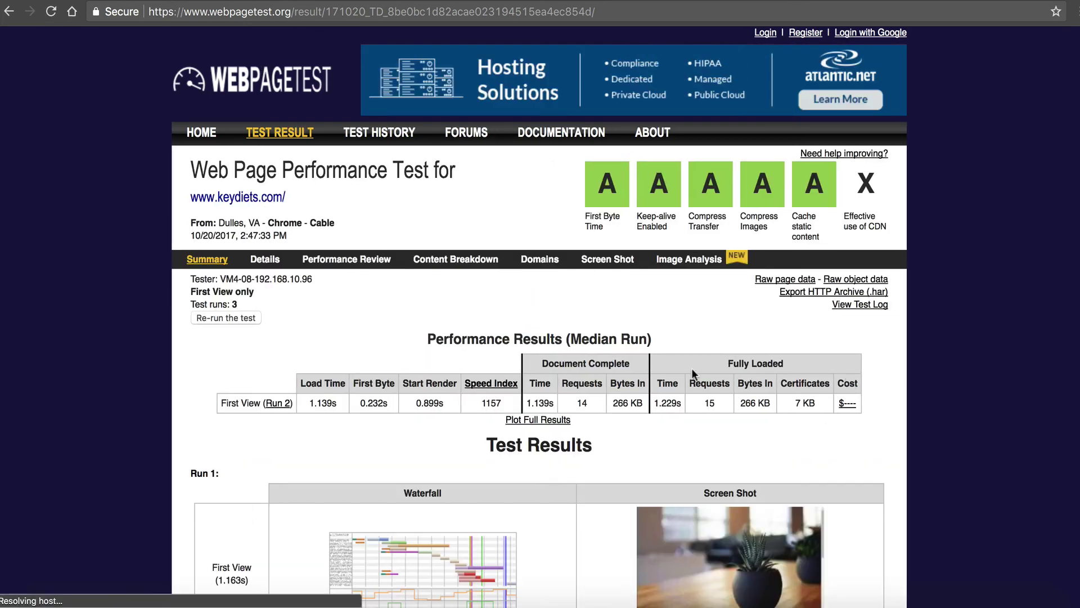
pyautogui.doubleClick(387, 405)
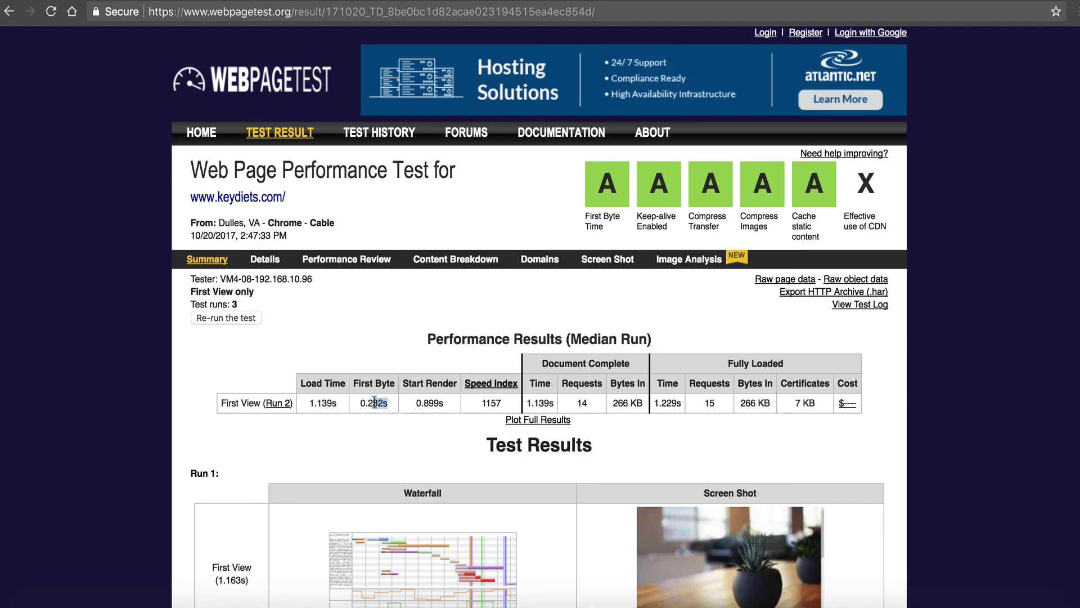
pyautogui.moveTo(374, 402); pyautogui.dragTo(353, 396)
# Highlight the 0.232s first byte value, then re-run the keydiets.com test.
pyautogui.click(377, 390)
pyautogui.moveTo(358, 403); pyautogui.dragTo(383, 404)
pyautogui.moveTo(387, 403); pyautogui.dragTo(360, 402)
pyautogui.click(377, 409)
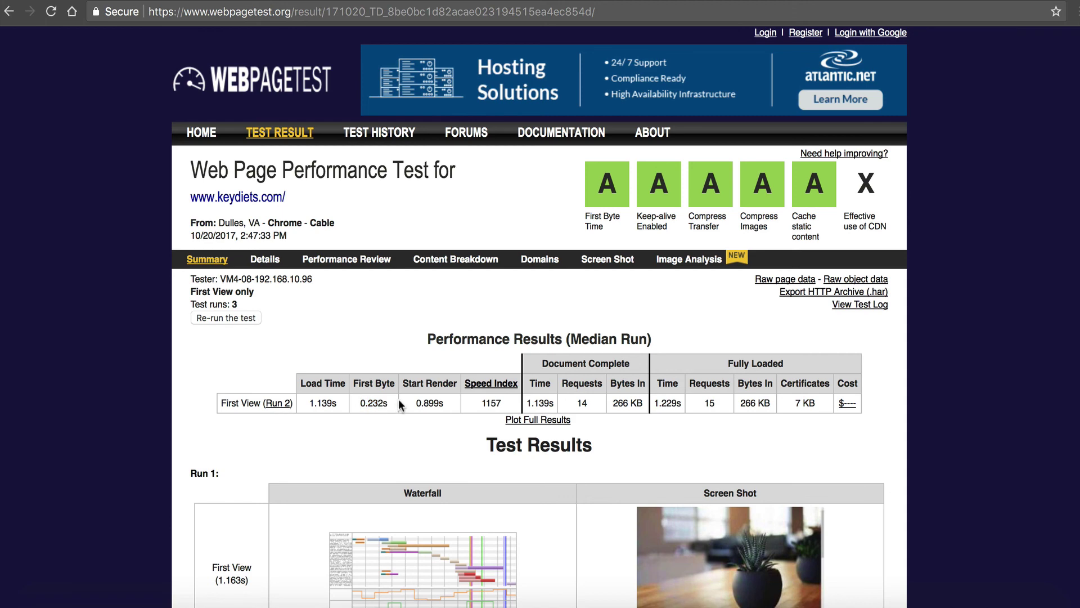
pyautogui.click(232, 318)
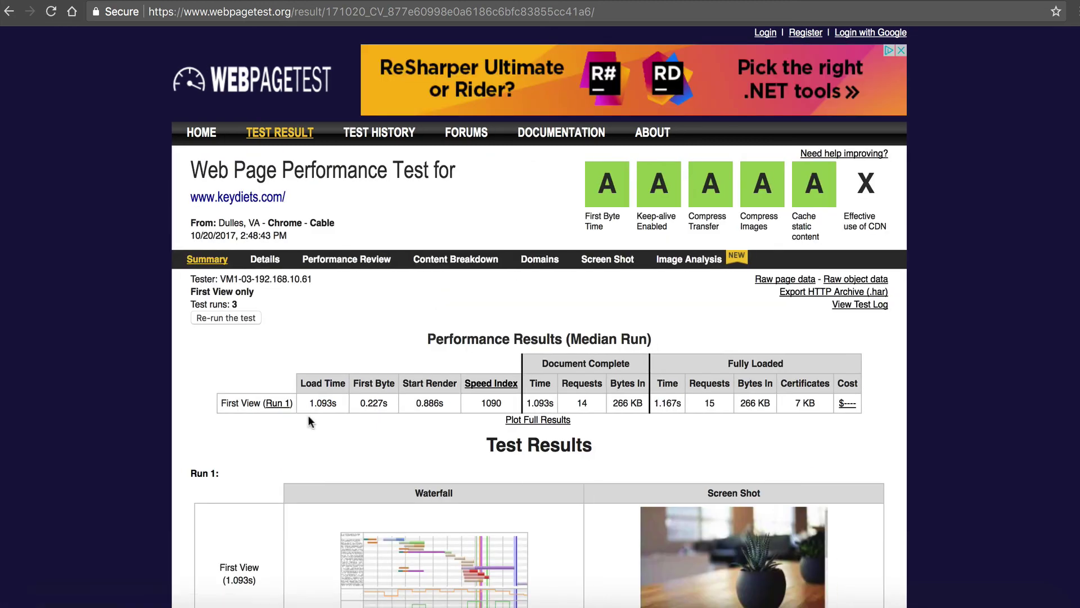
pyautogui.moveTo(360, 400)
pyautogui.mouseDown()
pyautogui.moveTo(412, 405)
pyautogui.moveTo(366, 402)
pyautogui.mouseUp()
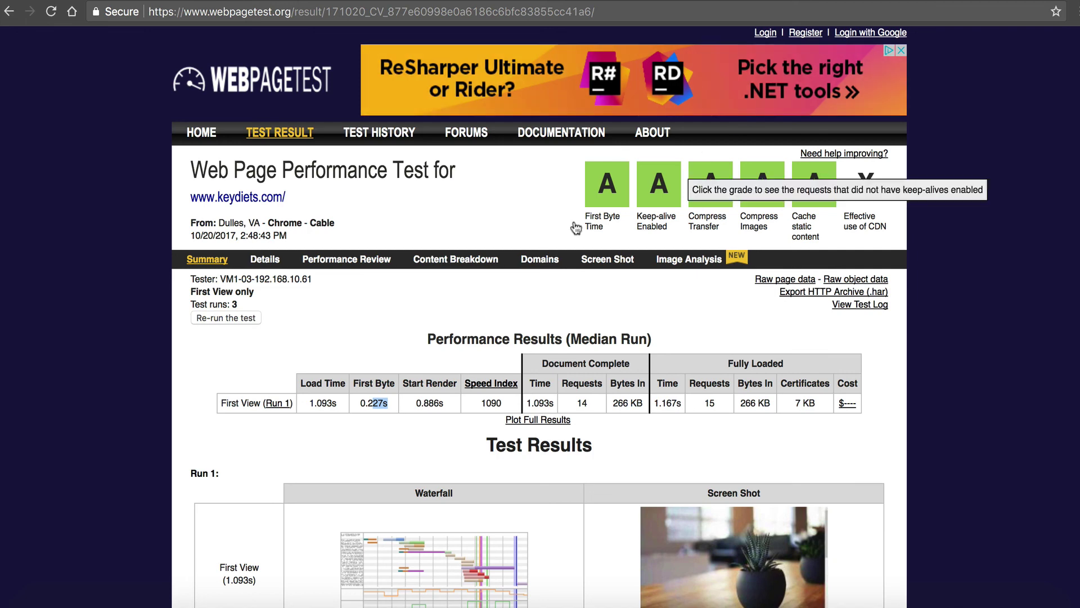
pyautogui.click(363, 398)
pyautogui.moveTo(363, 398); pyautogui.dragTo(394, 402)
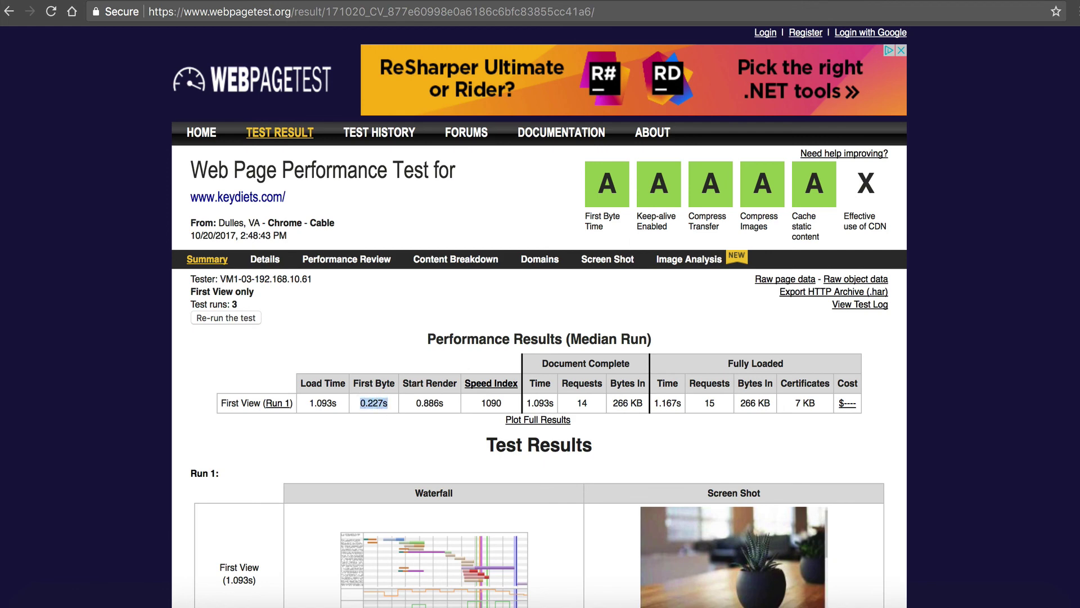